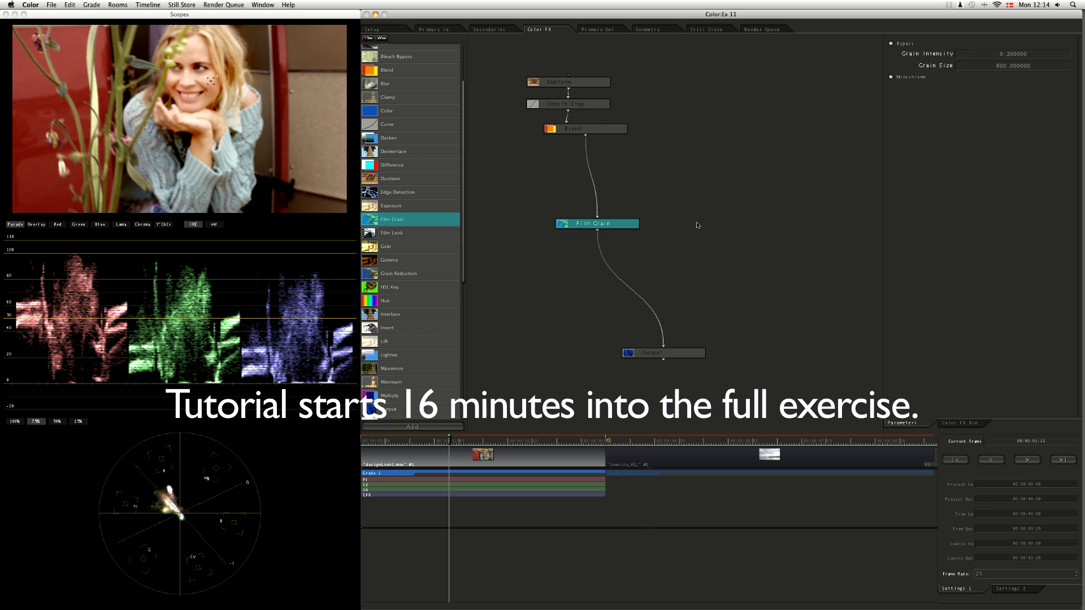
Step: Add a separate Film Grain node fed by a new Color node, and set the colour to a neutral mid grey
{"action": "left_click", "coordinate": [698, 218]}
{"action": "left_click_drag", "start_coordinate": [419, 222], "coordinate": [775, 199]}
{"action": "left_click", "coordinate": [778, 200]}
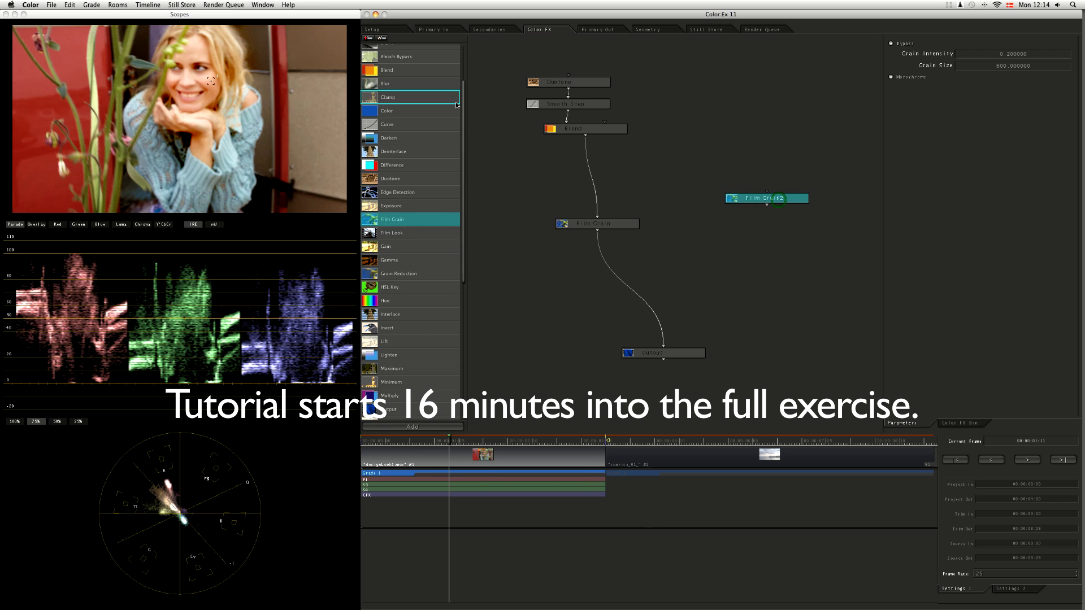
{"action": "left_click_drag", "start_coordinate": [403, 108], "coordinate": [767, 191]}
{"action": "left_click", "coordinate": [767, 196]}
{"action": "left_click", "coordinate": [790, 117]}
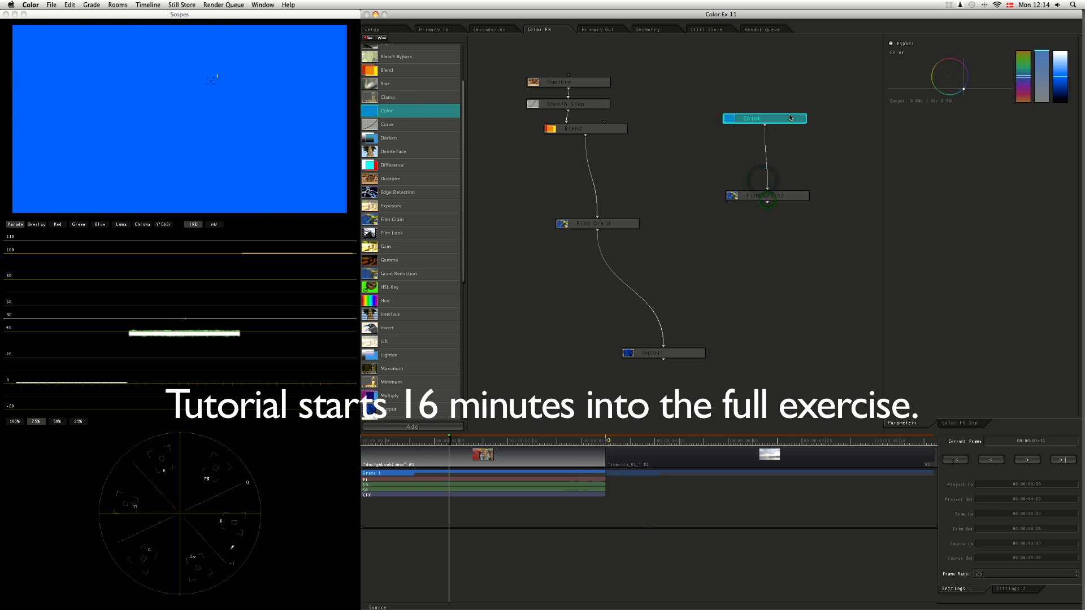
{"action": "left_click_drag", "start_coordinate": [1040, 52], "coordinate": [965, 608]}
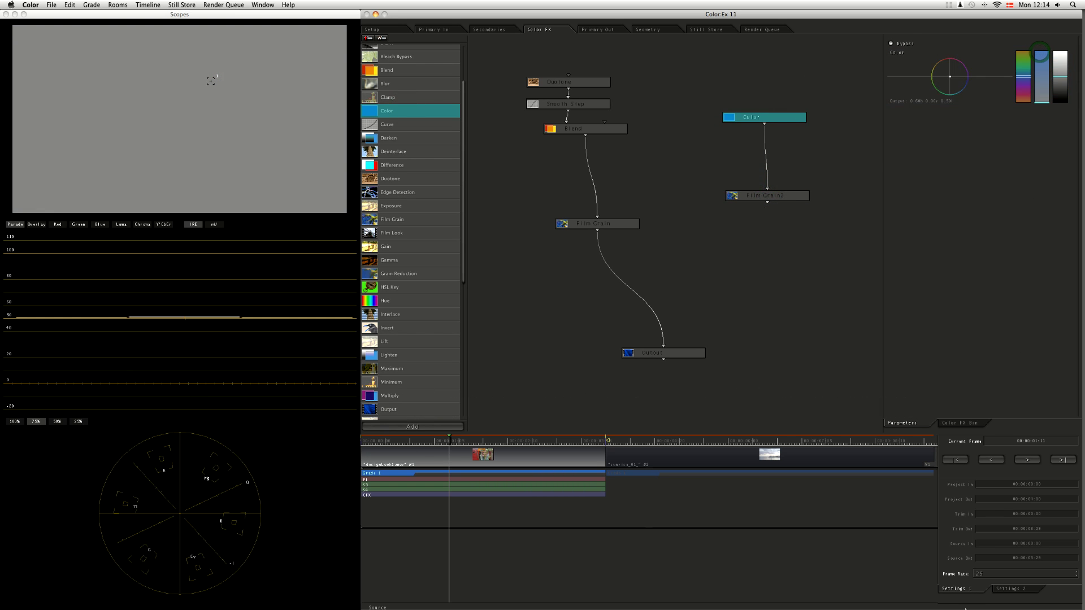
Step: Set the second Film Grain node's Grain Intensity to 1.94 and turn on Monochrome
{"action": "left_click_drag", "start_coordinate": [775, 195], "coordinate": [759, 197]}
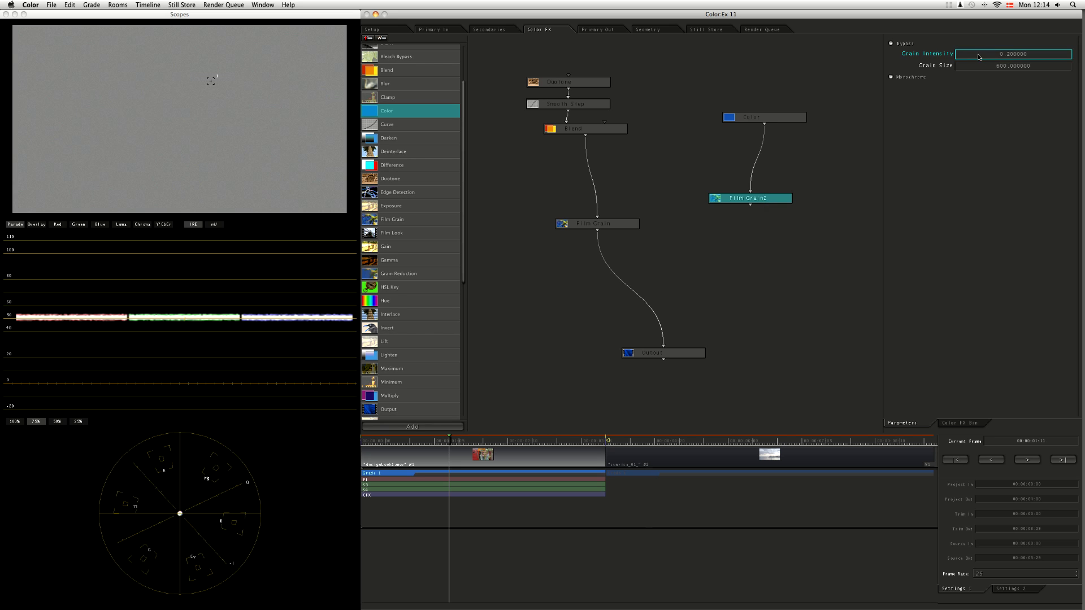
{"action": "left_click_drag", "start_coordinate": [979, 56], "coordinate": [969, 105]}
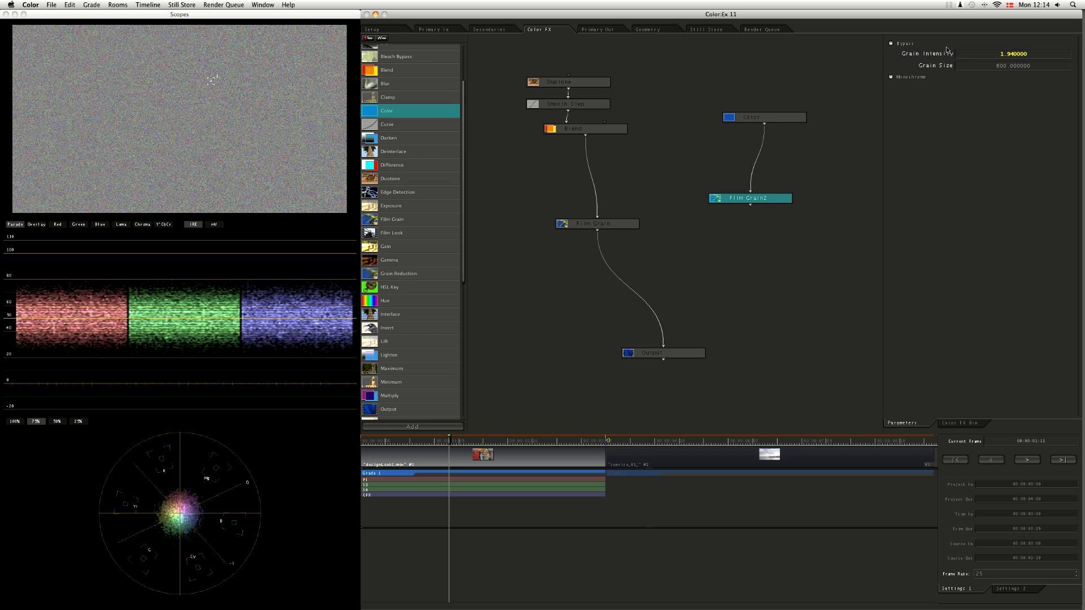
{"action": "left_click", "coordinate": [890, 77]}
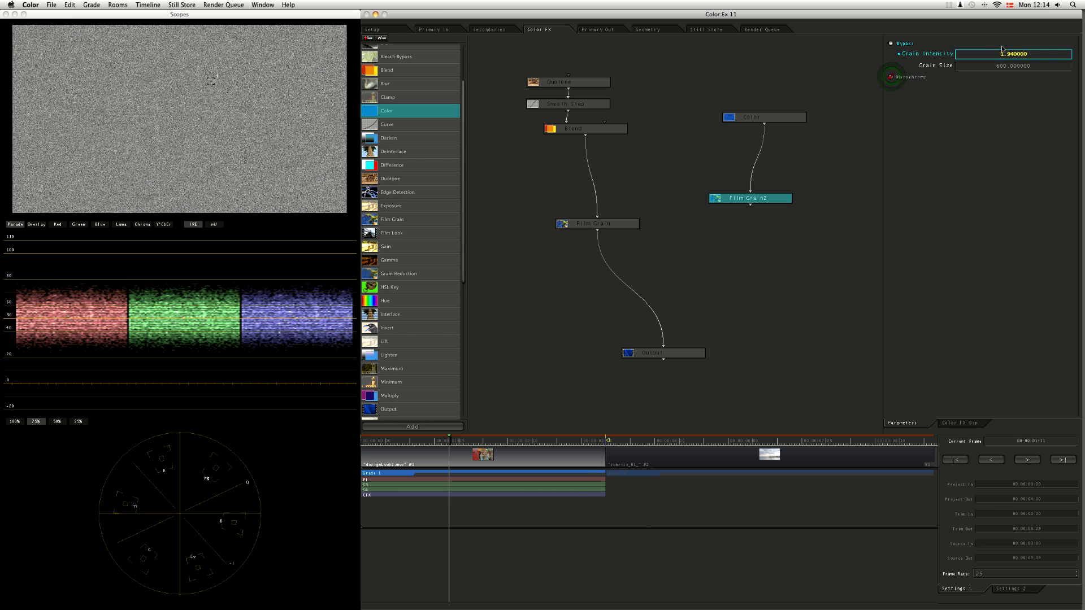
Step: Raise the second Film Grain node's Grain Size to about 2000
{"action": "left_click_drag", "start_coordinate": [973, 71], "coordinate": [973, 84]}
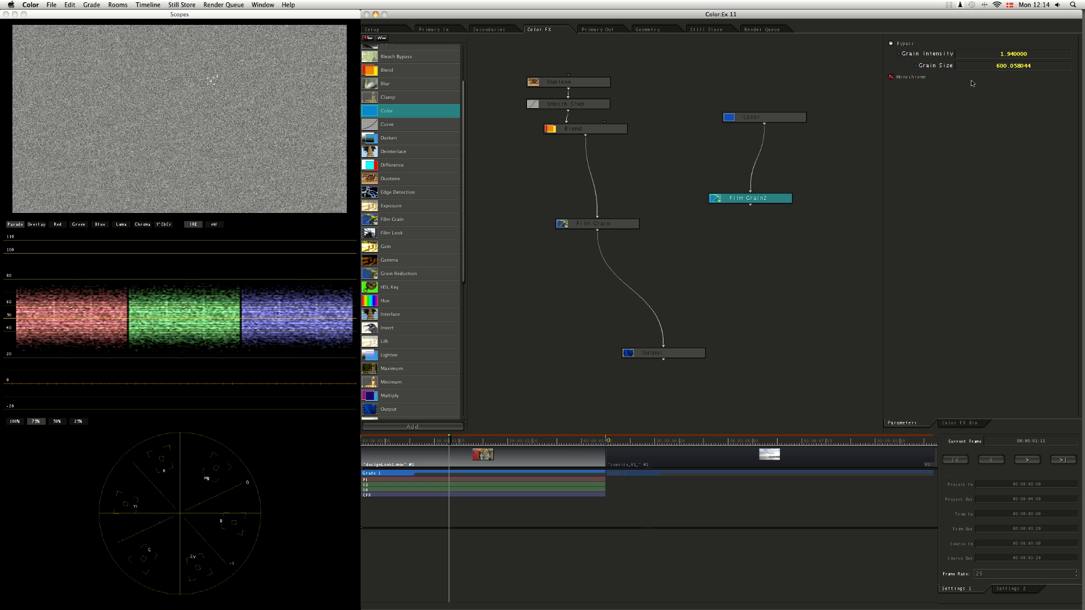
{"action": "left_click_drag", "start_coordinate": [876, 528], "coordinate": [880, 502]}
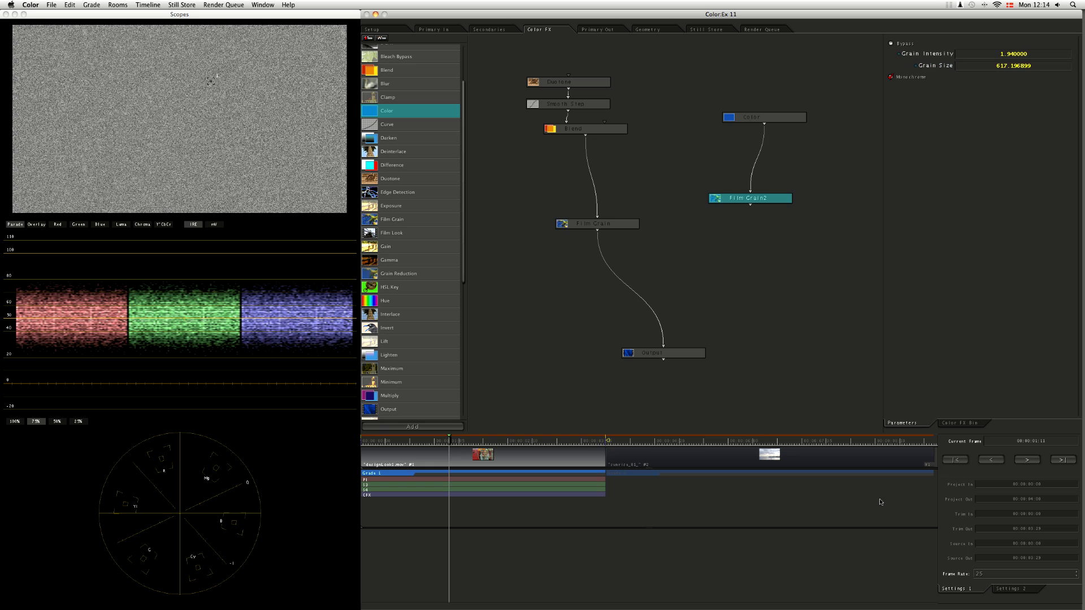
{"action": "left_click_drag", "start_coordinate": [975, 66], "coordinate": [1004, 70]}
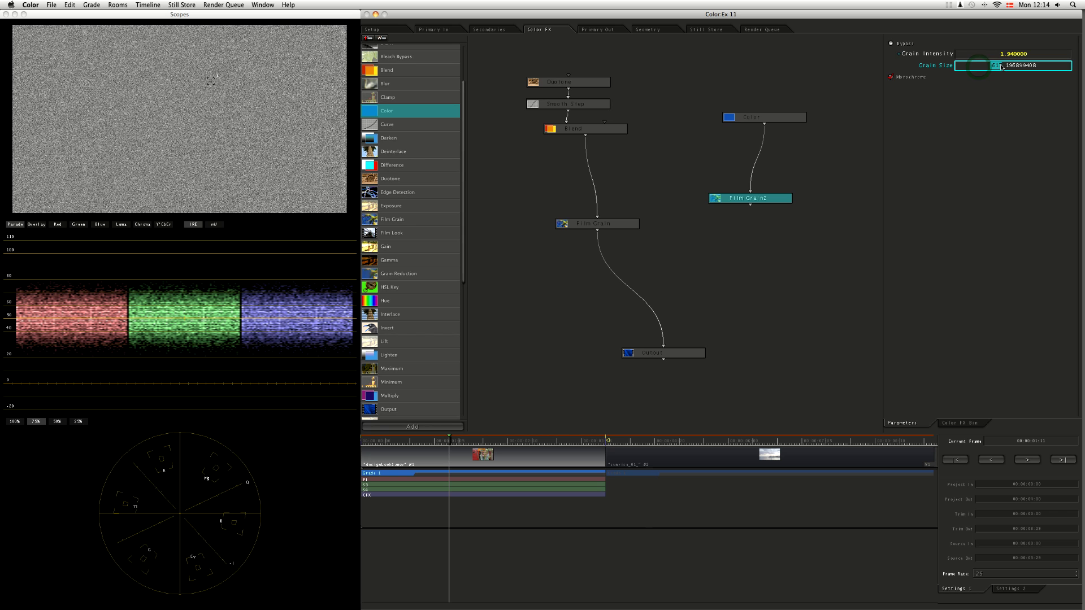
{"action": "type", "text": "2000"}
{"action": "key", "text": "Return"}
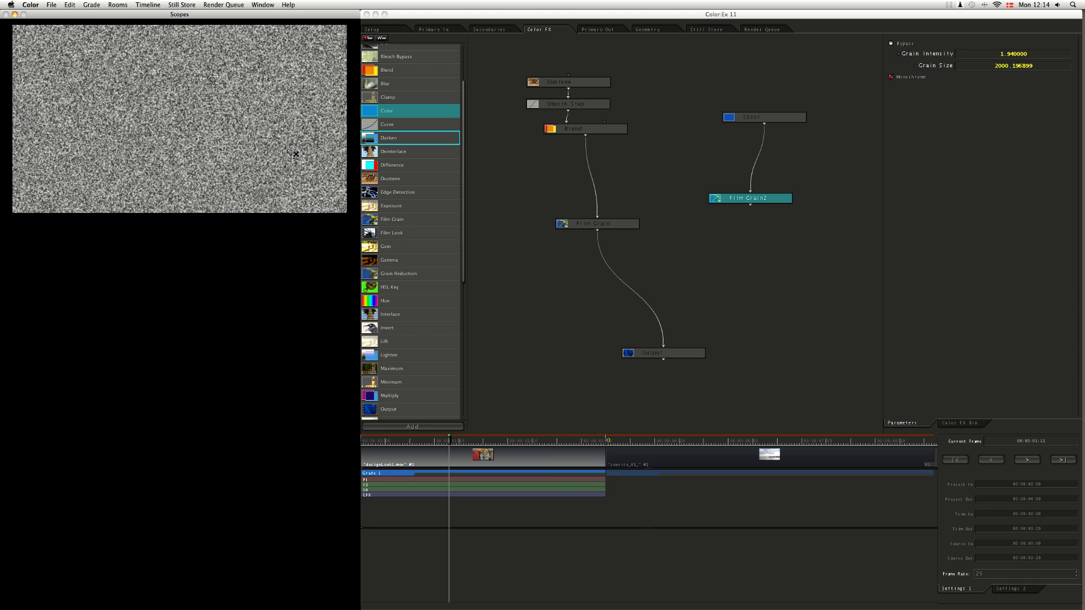
Step: Reselect the second Film Grain node and set its Grain Intensity to about 1.93 and Grain Size to 1600
{"action": "left_click", "coordinate": [511, 179]}
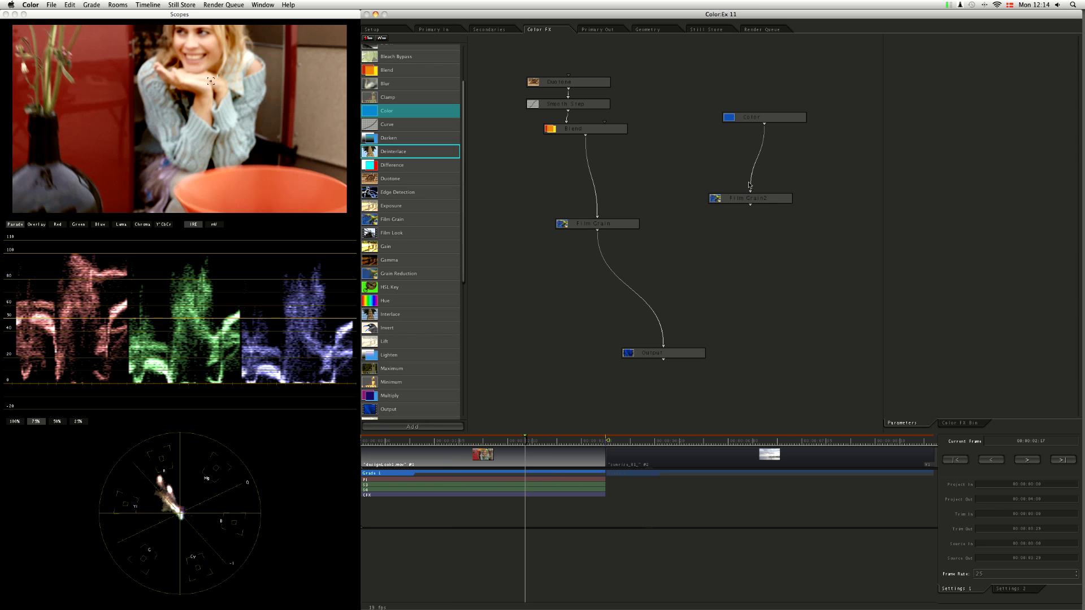
{"action": "left_click", "coordinate": [755, 202]}
{"action": "left_click_drag", "start_coordinate": [755, 203], "coordinate": [757, 196]}
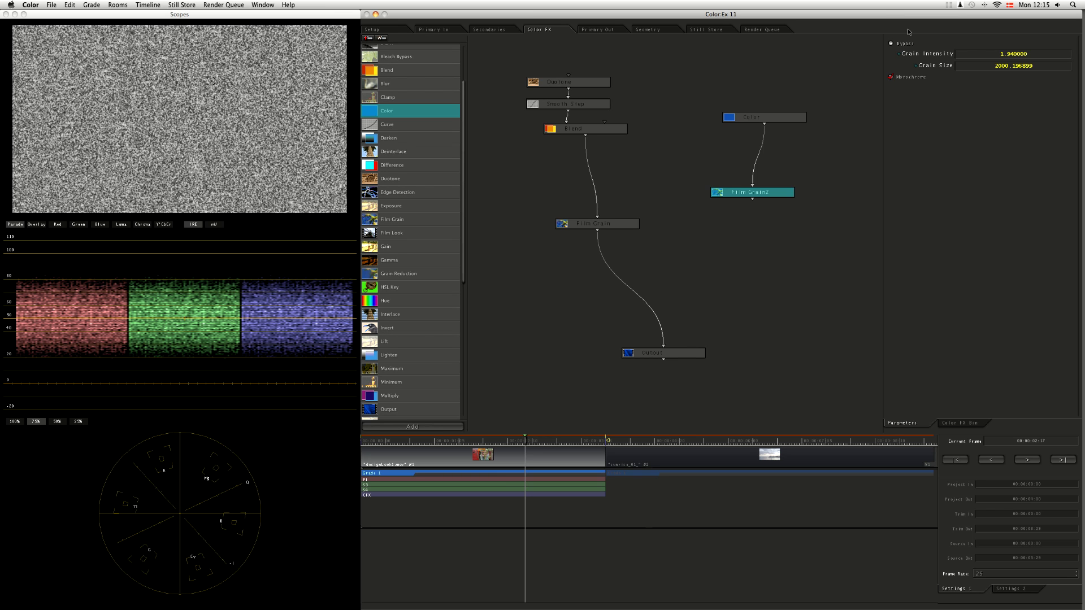
{"action": "left_click", "coordinate": [981, 54]}
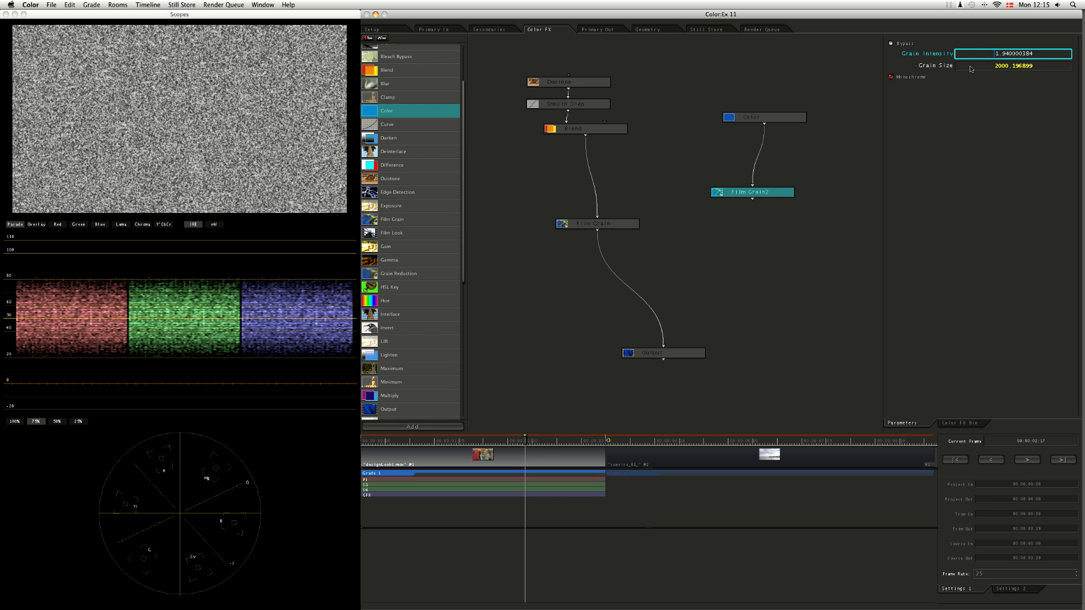
{"action": "scroll", "coordinate": [980, 55], "scroll_direction": "up", "scroll_amount": 3}
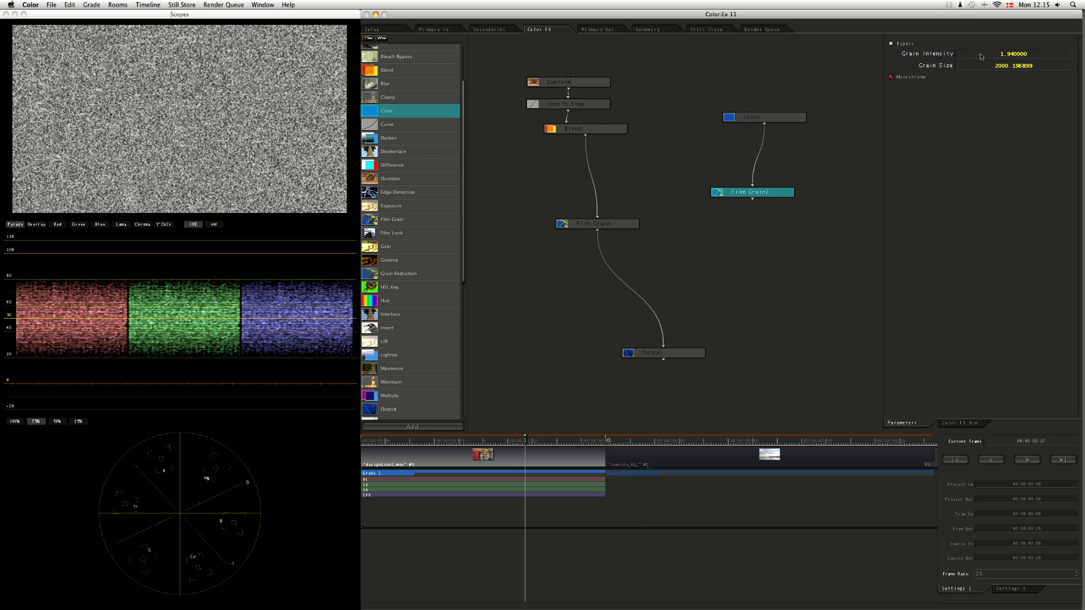
{"action": "scroll", "coordinate": [983, 54], "scroll_direction": "down", "scroll_amount": 8}
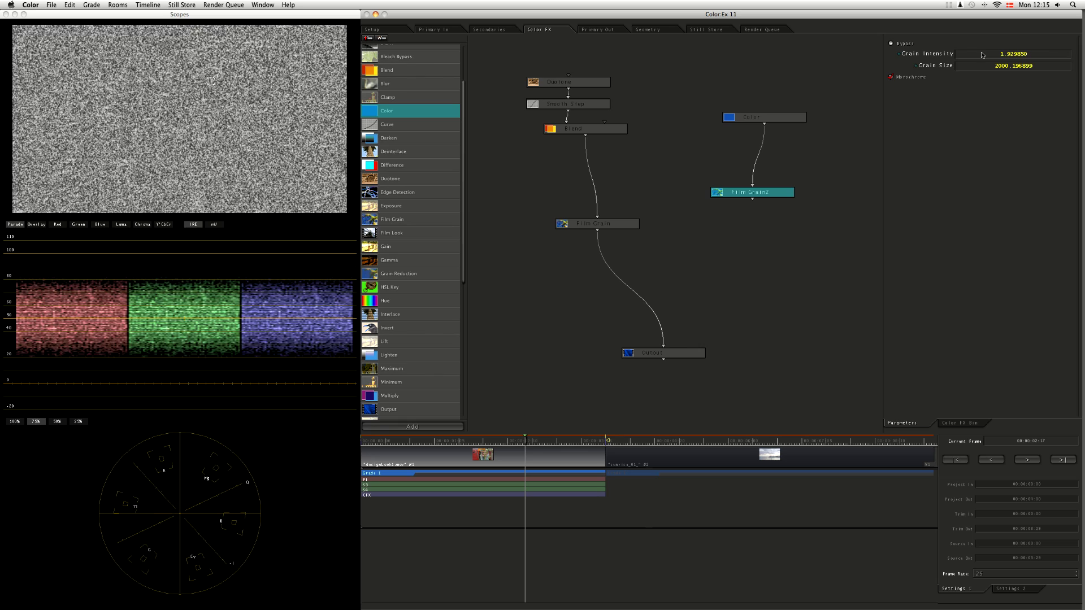
{"action": "scroll", "coordinate": [973, 68], "scroll_direction": "down", "scroll_amount": 3}
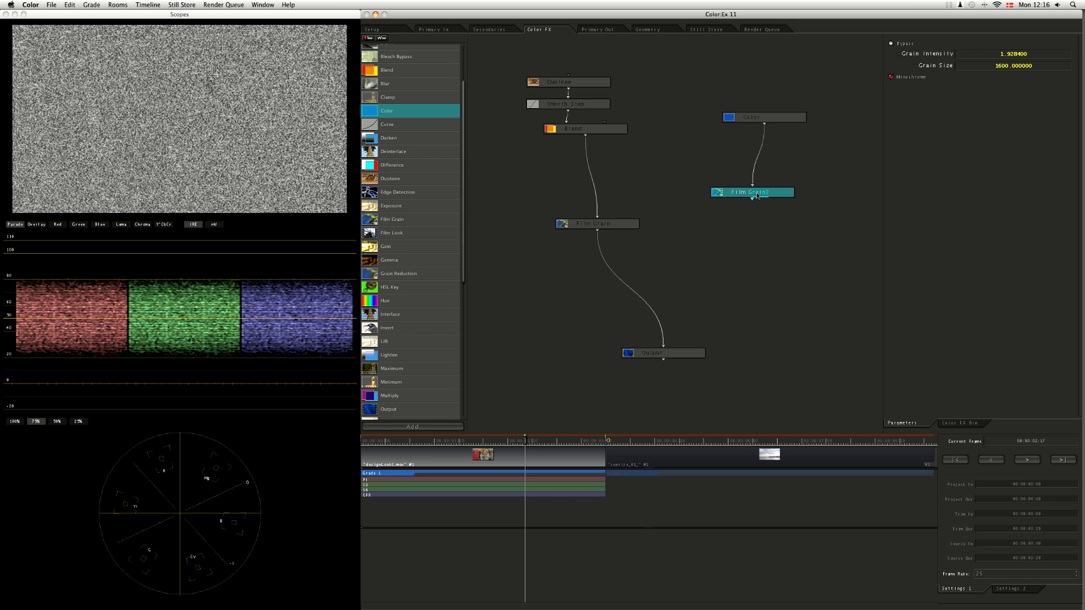
Step: Stack the Color node closely above the second Film Grain node, beside the start of the existing node chain
{"action": "left_click_drag", "start_coordinate": [759, 196], "coordinate": [768, 241]}
{"action": "left_click_drag", "start_coordinate": [765, 120], "coordinate": [764, 197]}
{"action": "left_click_drag", "start_coordinate": [744, 237], "coordinate": [745, 226]}
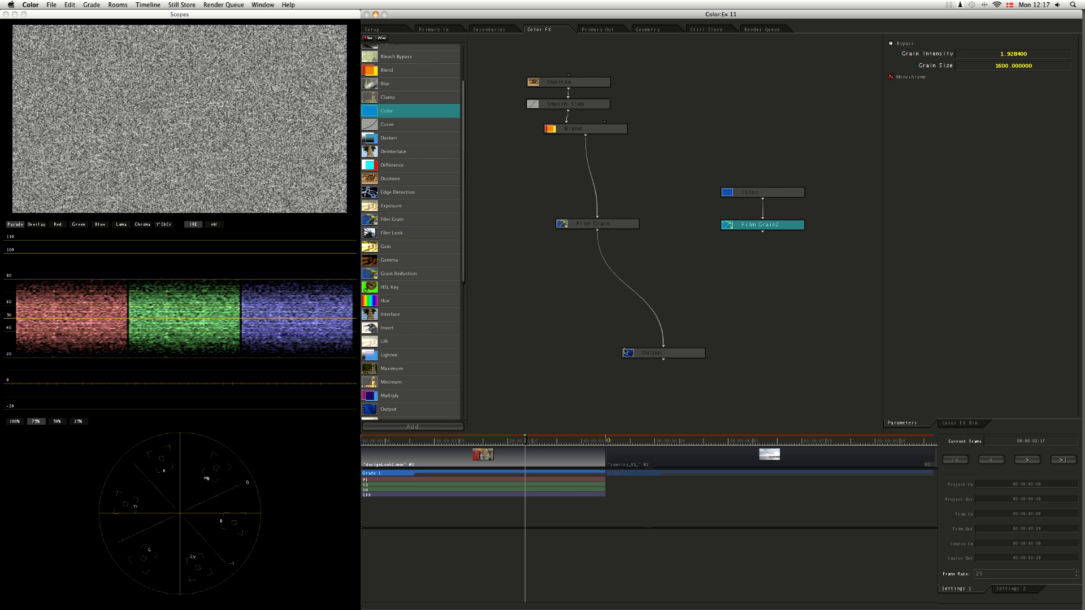
{"action": "left_click", "coordinate": [765, 193]}
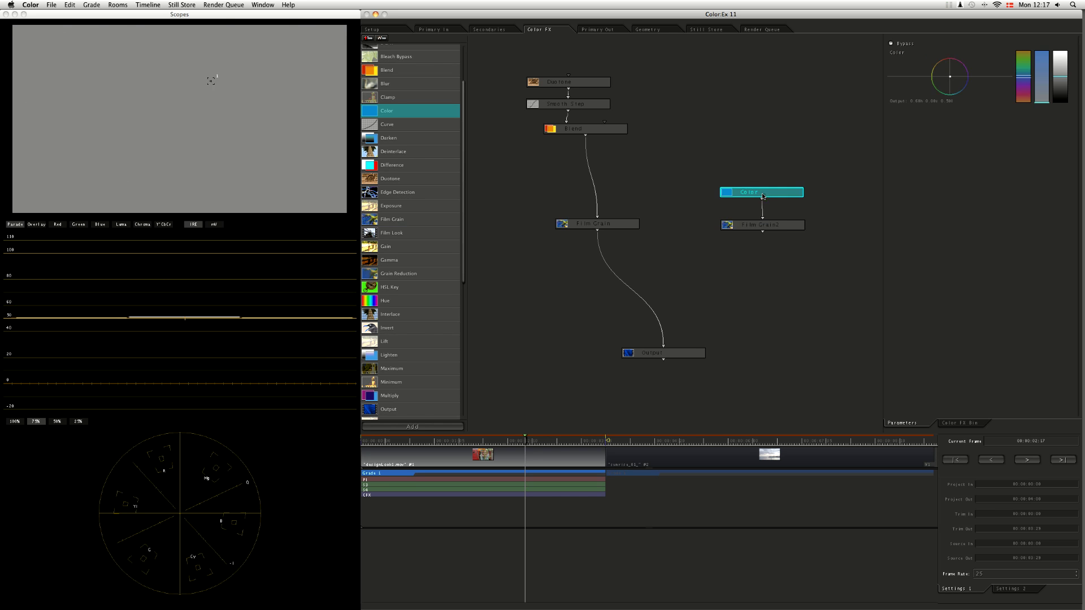
{"action": "left_click_drag", "start_coordinate": [762, 192], "coordinate": [764, 191]}
{"action": "left_click_drag", "start_coordinate": [772, 229], "coordinate": [775, 227]}
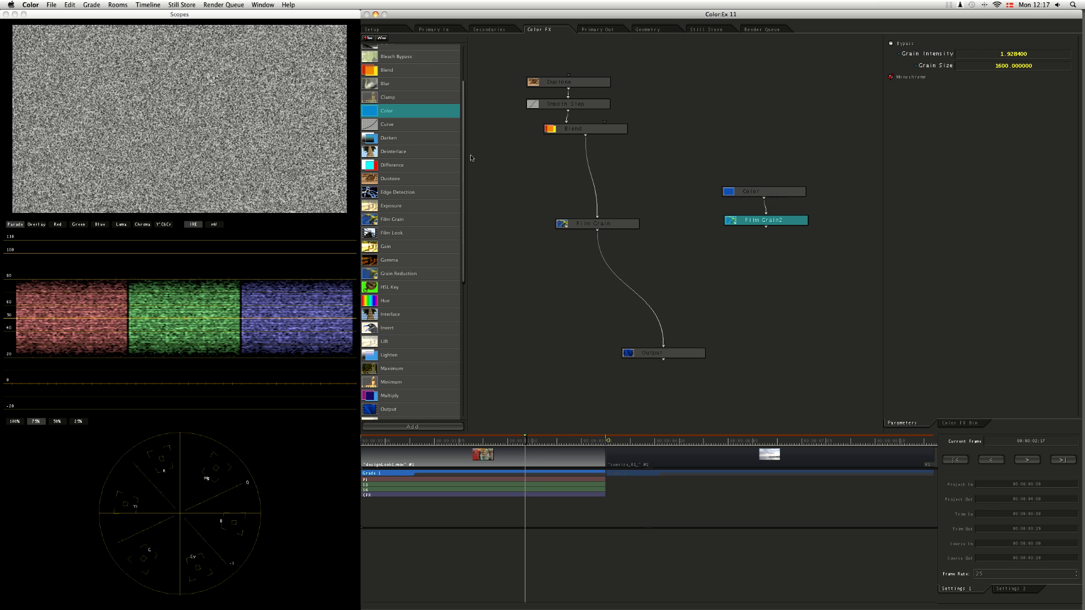
{"action": "left_click_drag", "start_coordinate": [752, 192], "coordinate": [753, 96]}
{"action": "left_click", "coordinate": [765, 220]}
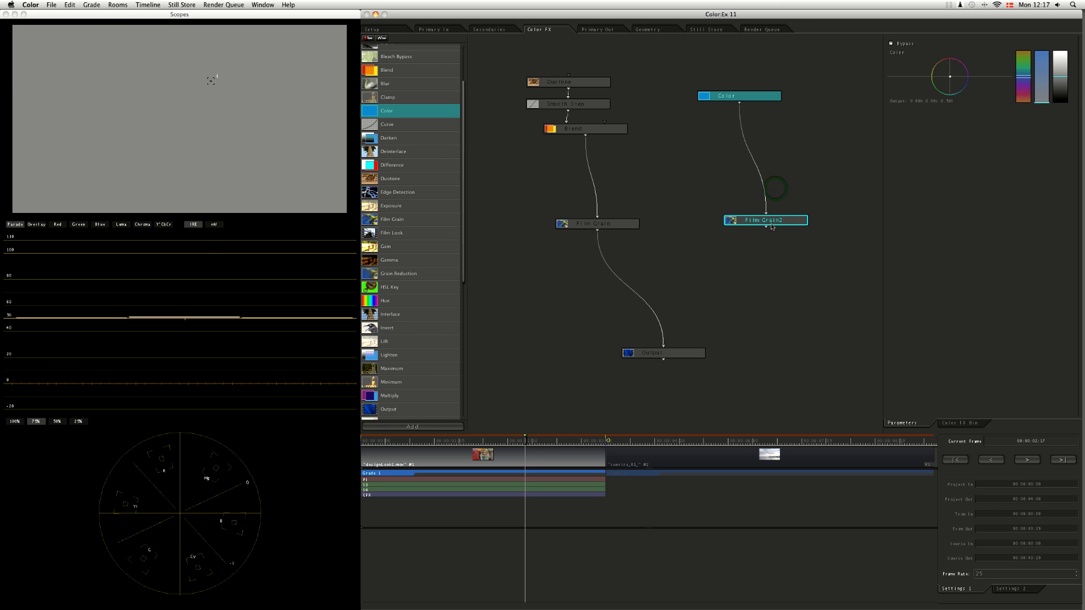
{"action": "left_click_drag", "start_coordinate": [765, 220], "coordinate": [744, 138]}
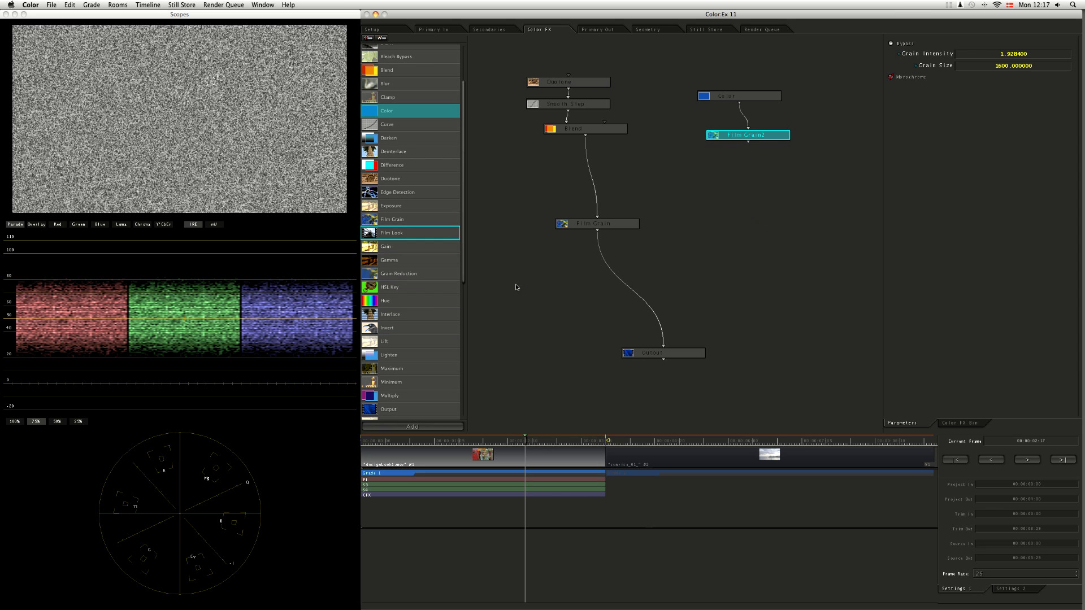
Step: Add a Stretch node below the second Film Grain node, connect the grain output to it and open its parameters
{"action": "scroll", "coordinate": [469, 270], "scroll_direction": "down", "scroll_amount": 5}
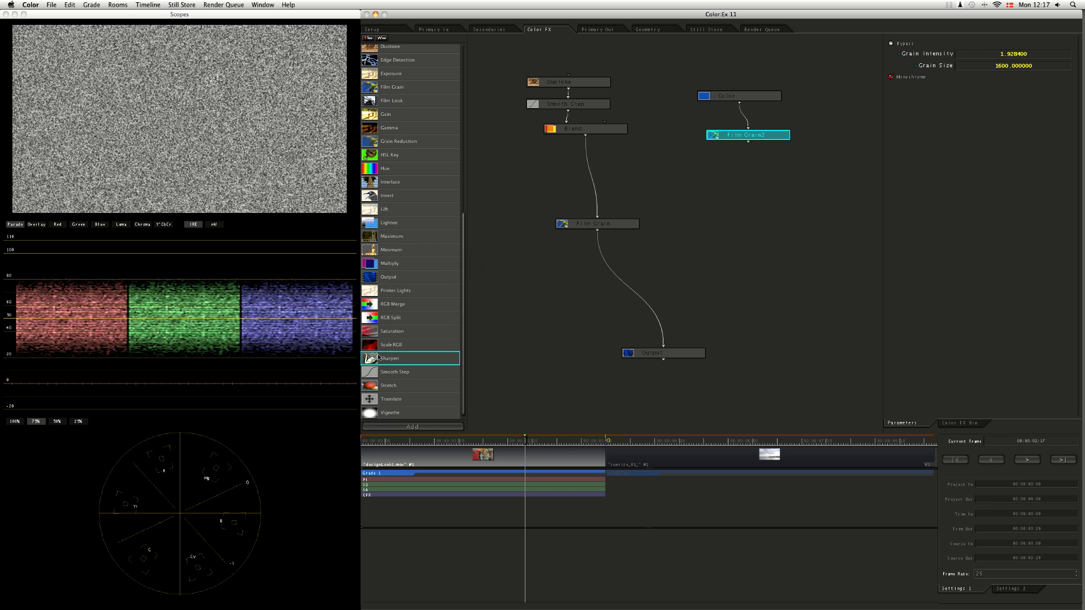
{"action": "left_click_drag", "start_coordinate": [394, 390], "coordinate": [764, 184]}
{"action": "left_click_drag", "start_coordinate": [750, 145], "coordinate": [764, 193]}
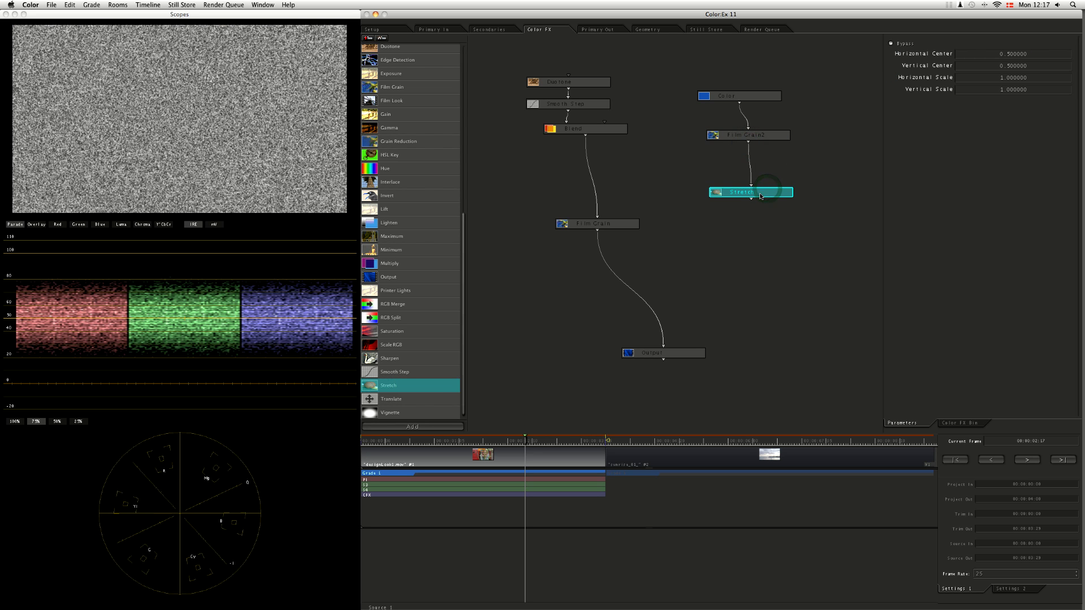
{"action": "left_click", "coordinate": [758, 194]}
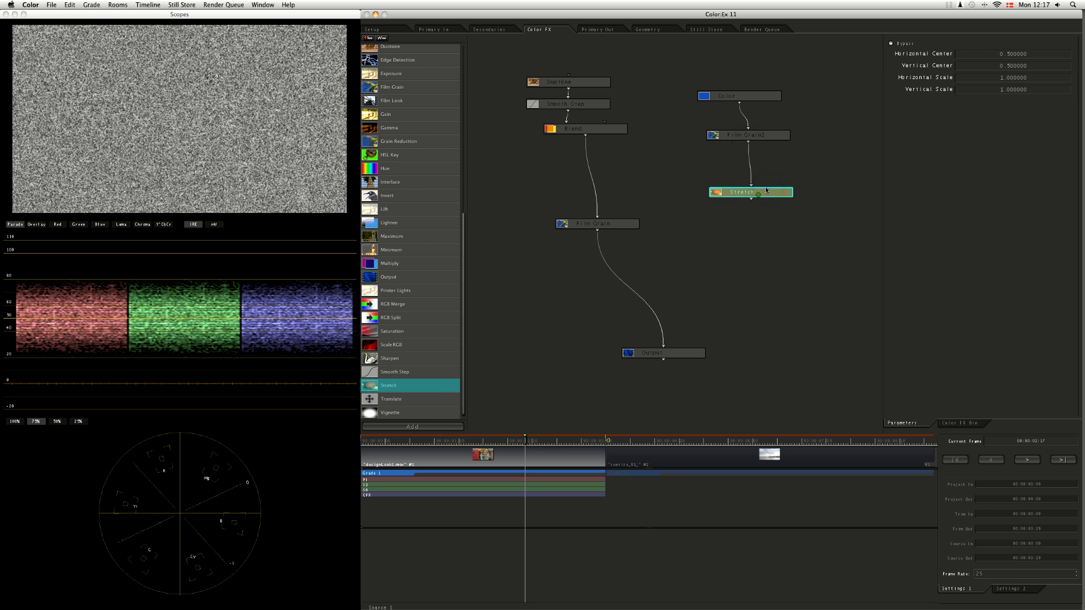
Step: Try a Horizontal Scale of 10 on the Stretch node and reset it to 1
{"action": "left_click", "coordinate": [980, 82]}
{"action": "type", "text": "10"}
{"action": "key", "text": "Return"}
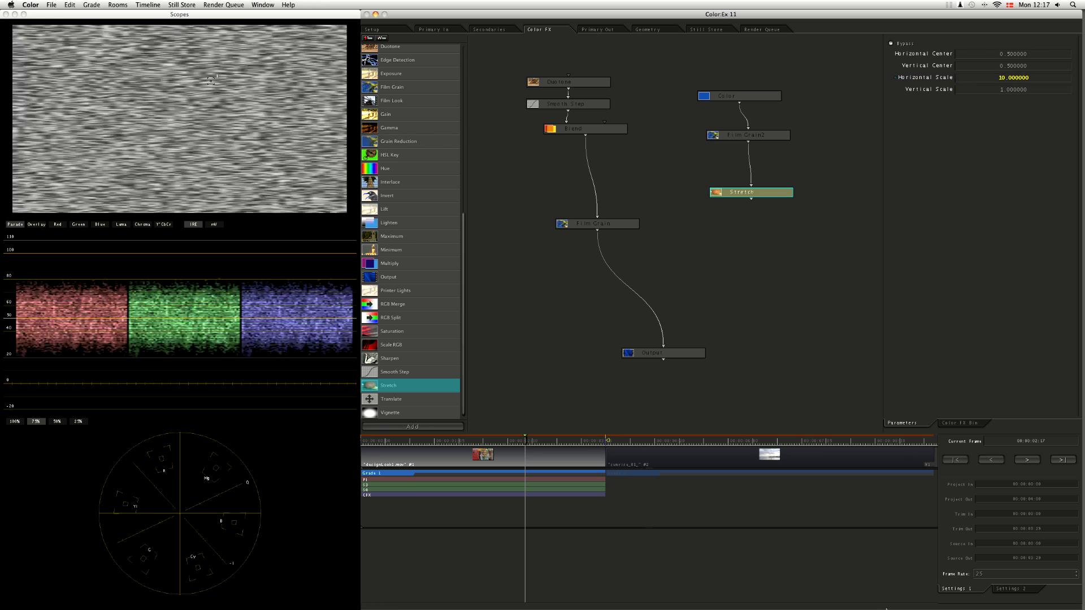
{"action": "left_click", "coordinate": [896, 78]}
Step: Try Vertical Scale values of 10, 100, 200 and 60 on the Stretch node
{"action": "left_click", "coordinate": [978, 91]}
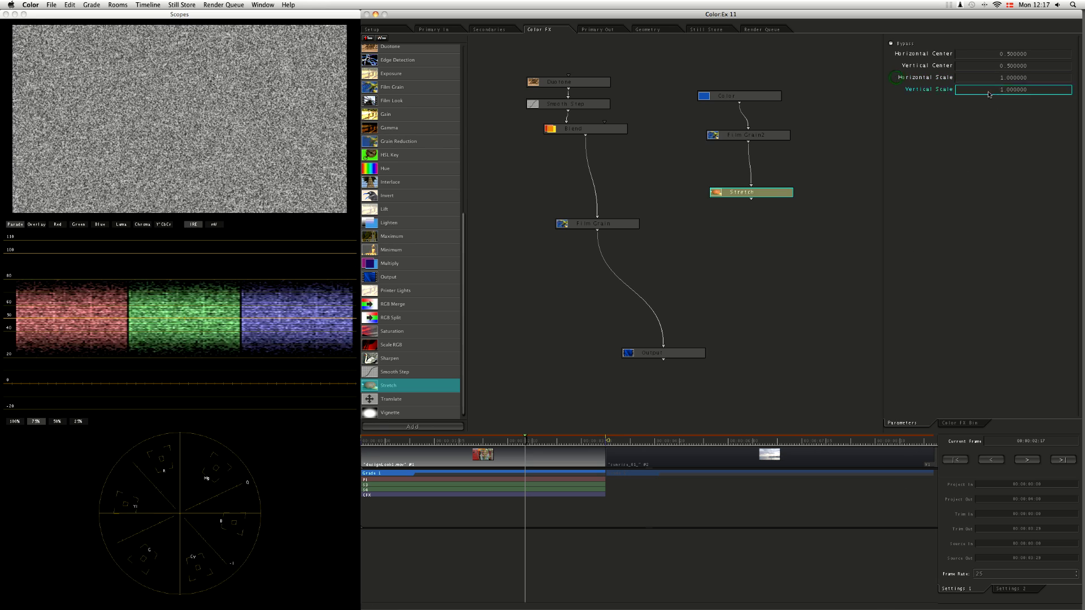
{"action": "type", "text": "10"}
{"action": "key", "text": "Return"}
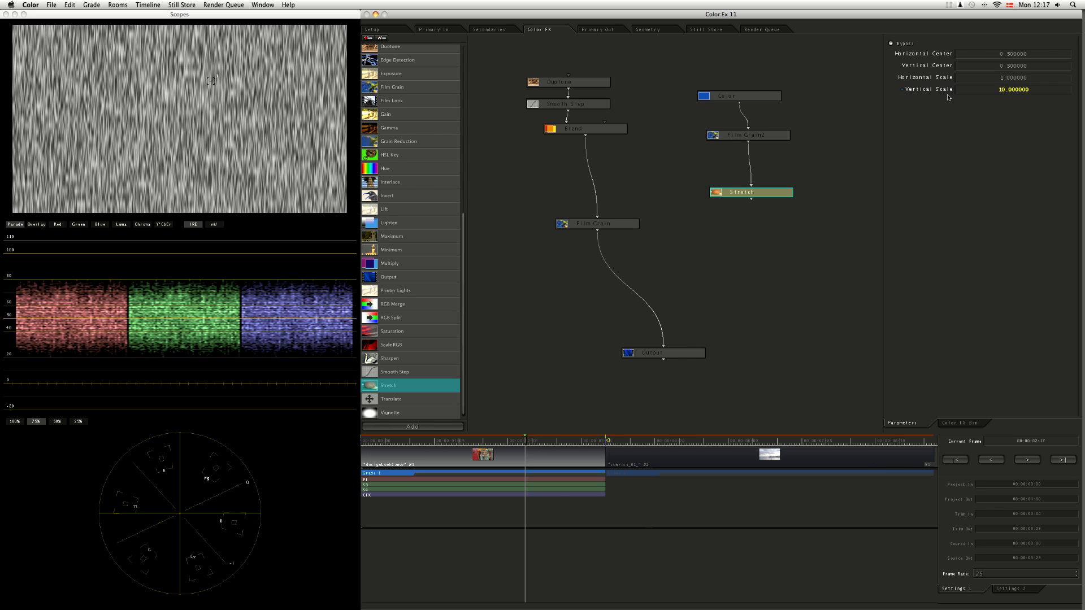
{"action": "left_click", "coordinate": [997, 93]}
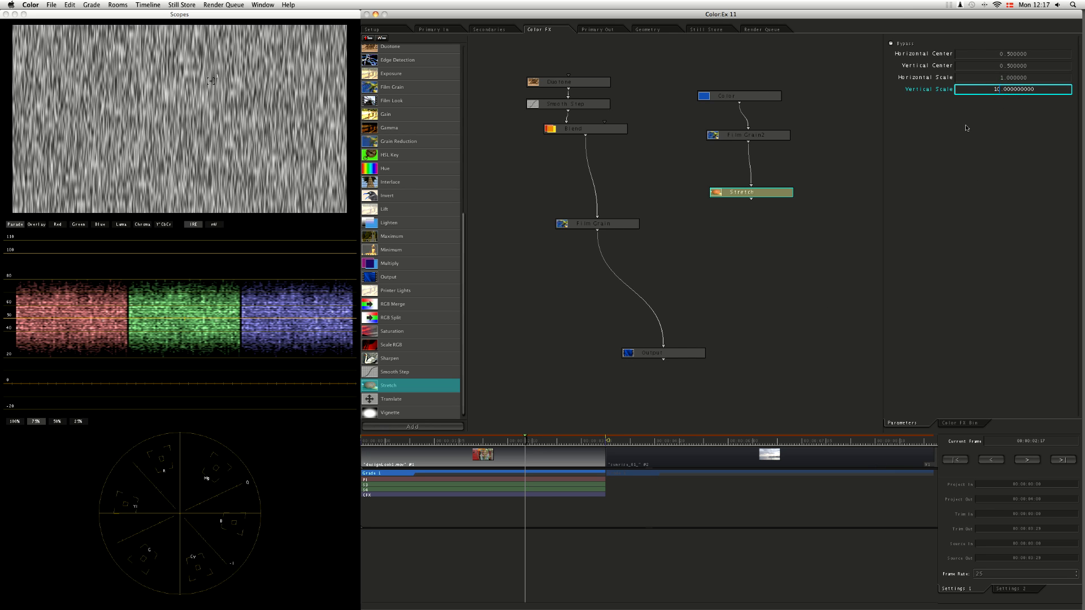
{"action": "type", "text": "0"}
{"action": "key", "text": "Return"}
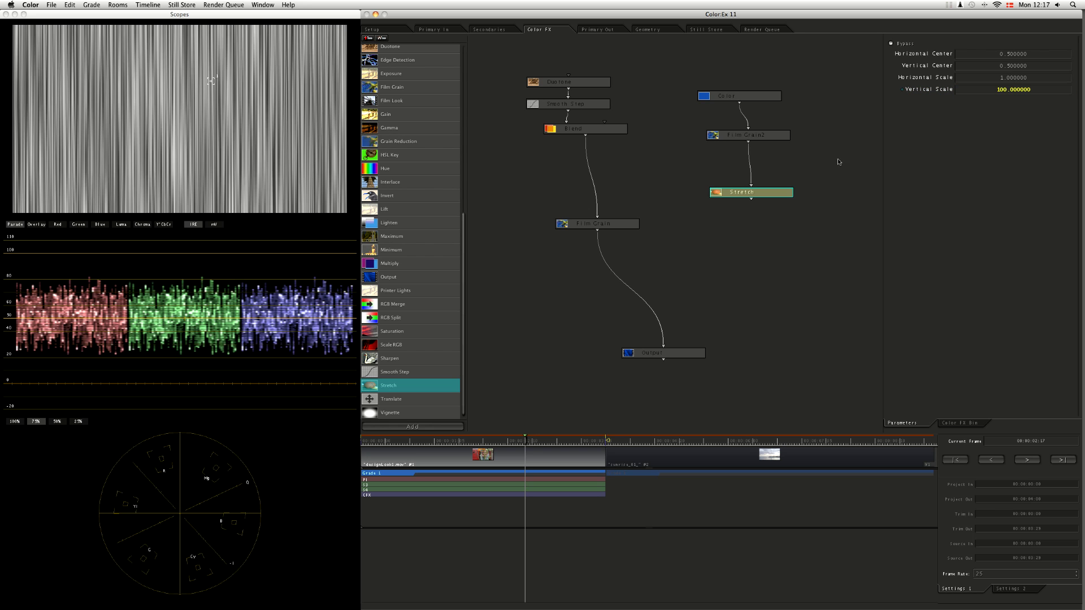
{"action": "left_click", "coordinate": [995, 92]}
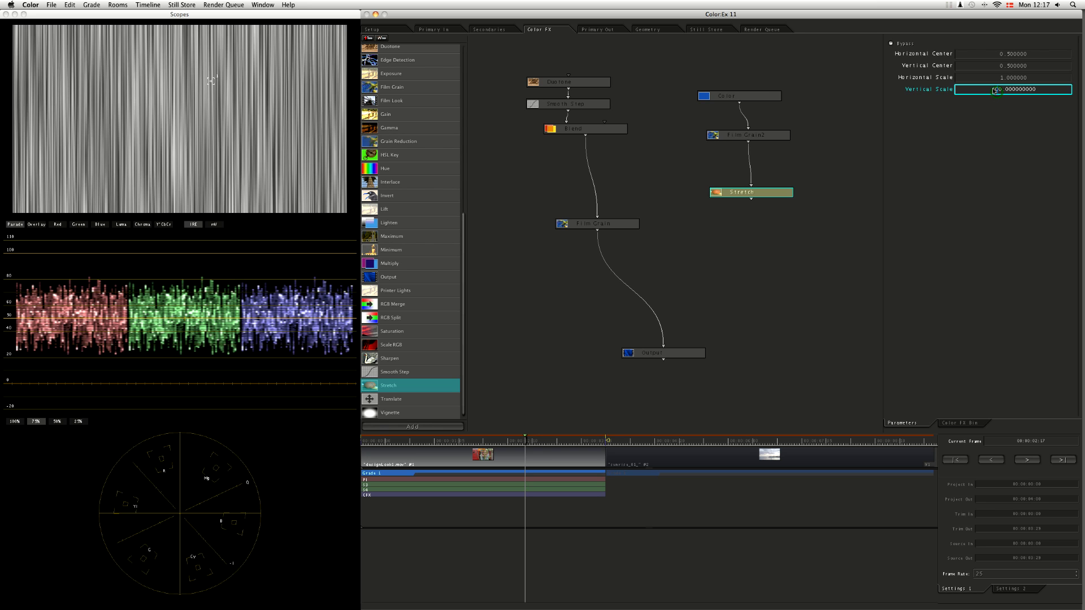
{"action": "type", "text": "200"}
{"action": "key", "text": "Return"}
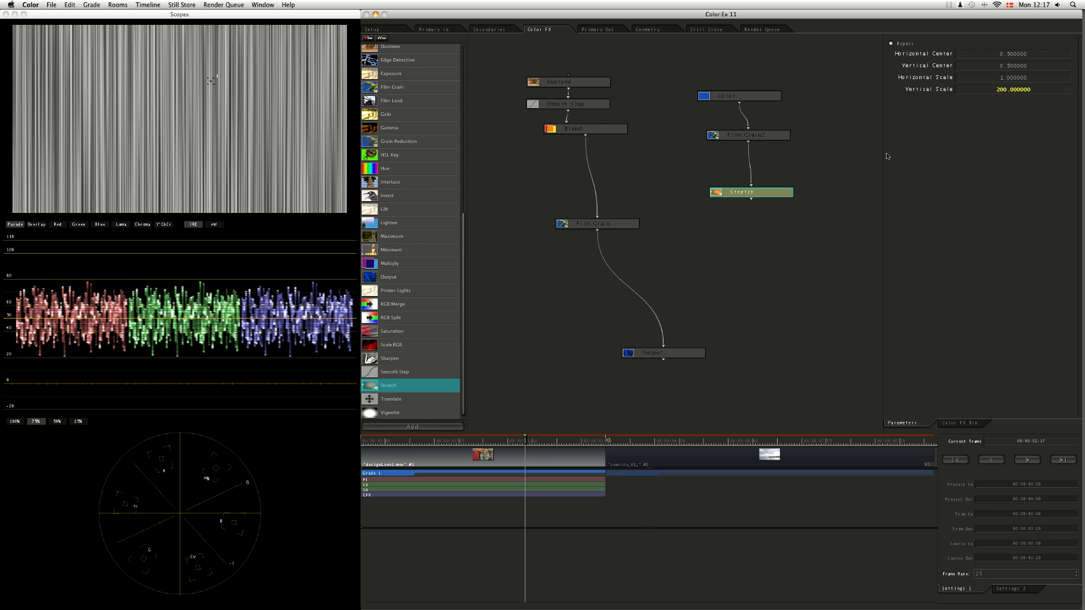
{"action": "left_click", "coordinate": [998, 90]}
{"action": "type", "text": "60"}
{"action": "key", "text": "Return"}
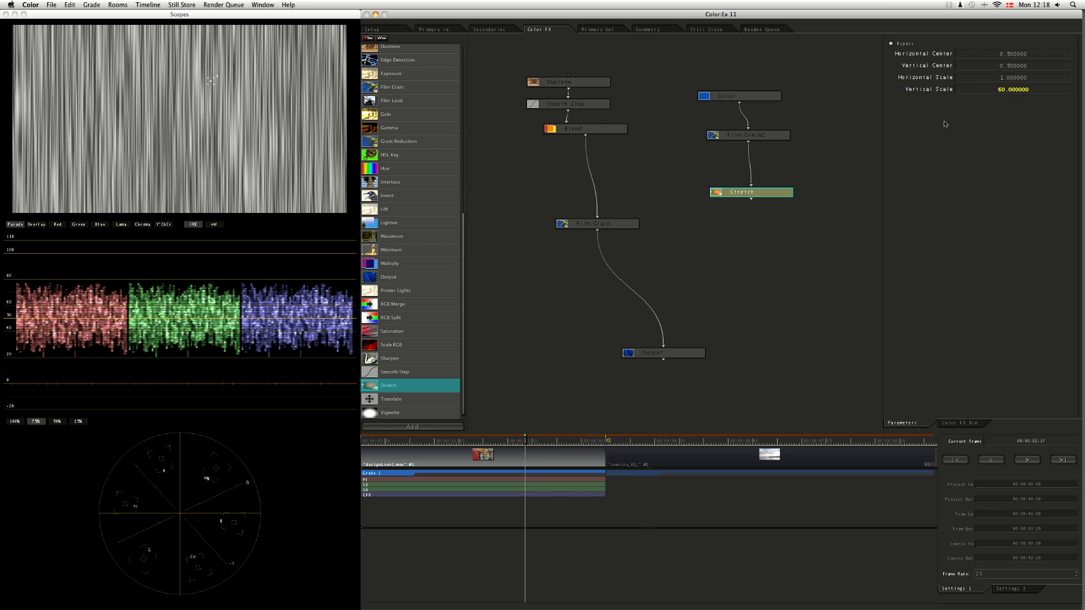
Step: Set the Stretch node's Vertical Scale to 100
{"action": "left_click", "coordinate": [1000, 91]}
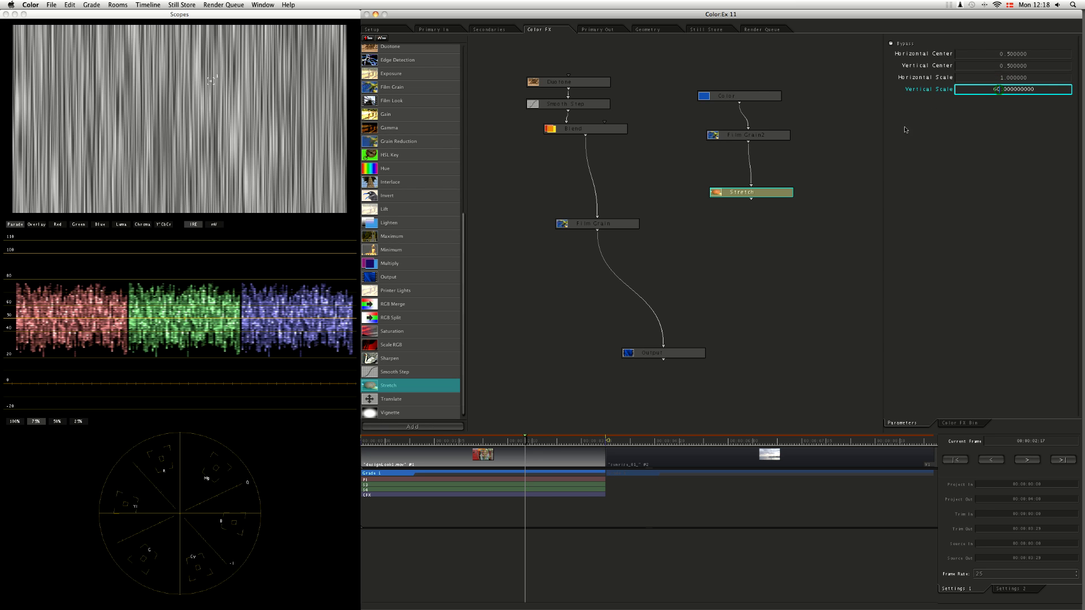
{"action": "key", "text": "BackSpace"}
{"action": "key", "text": "BackSpace"}
{"action": "type", "text": "100"}
{"action": "key", "text": "Return"}
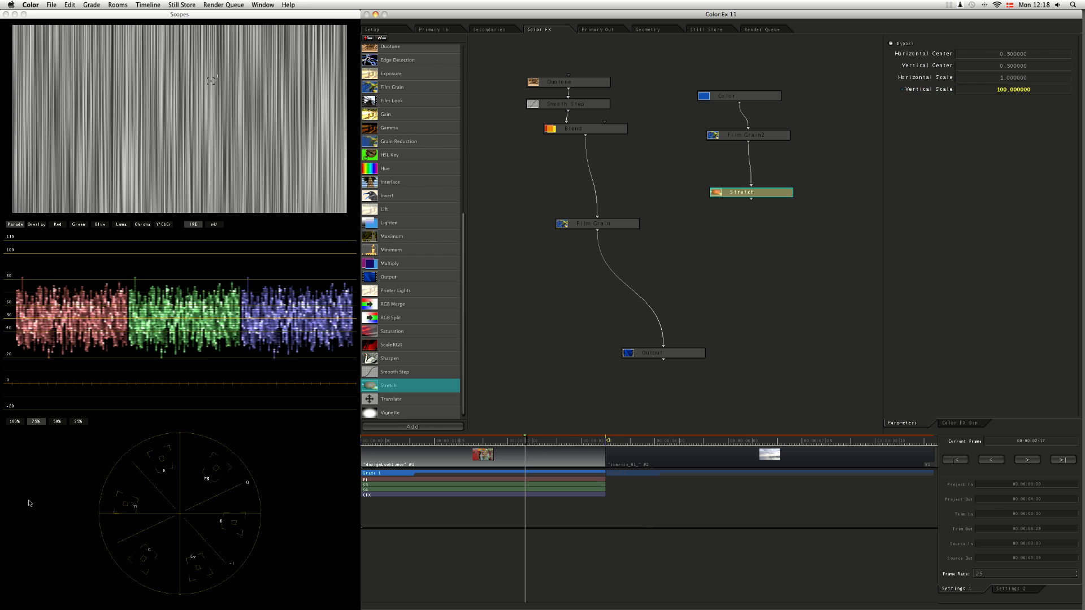
Step: Set the Stretch node's Vertical Scale to 300
{"action": "left_click", "coordinate": [1002, 91]}
{"action": "left_click_drag", "start_coordinate": [995, 92], "coordinate": [953, 102]}
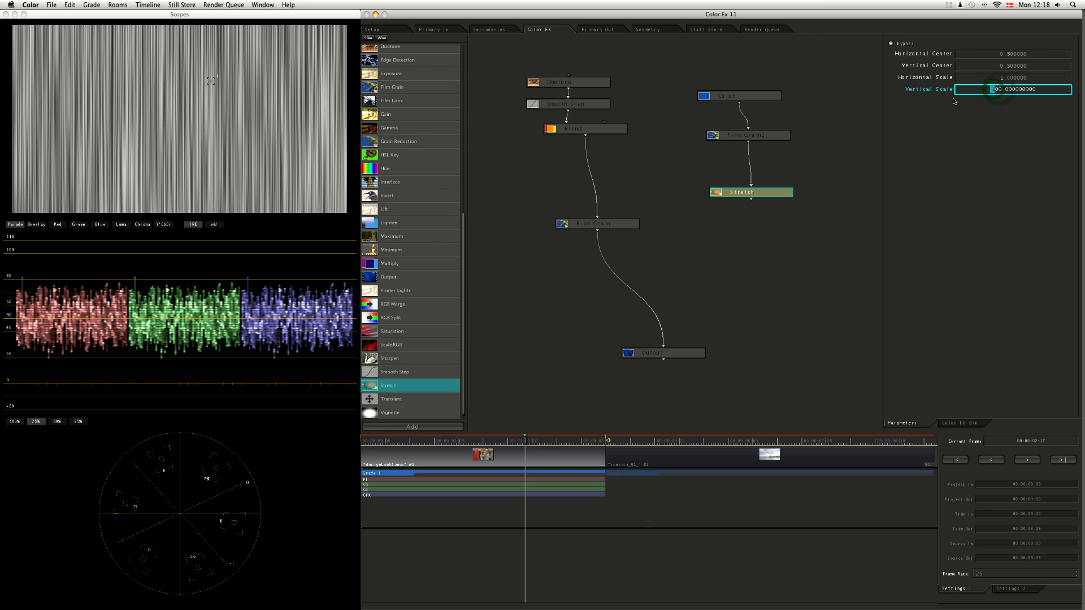
{"action": "type", "text": "3"}
{"action": "key", "text": "Return"}
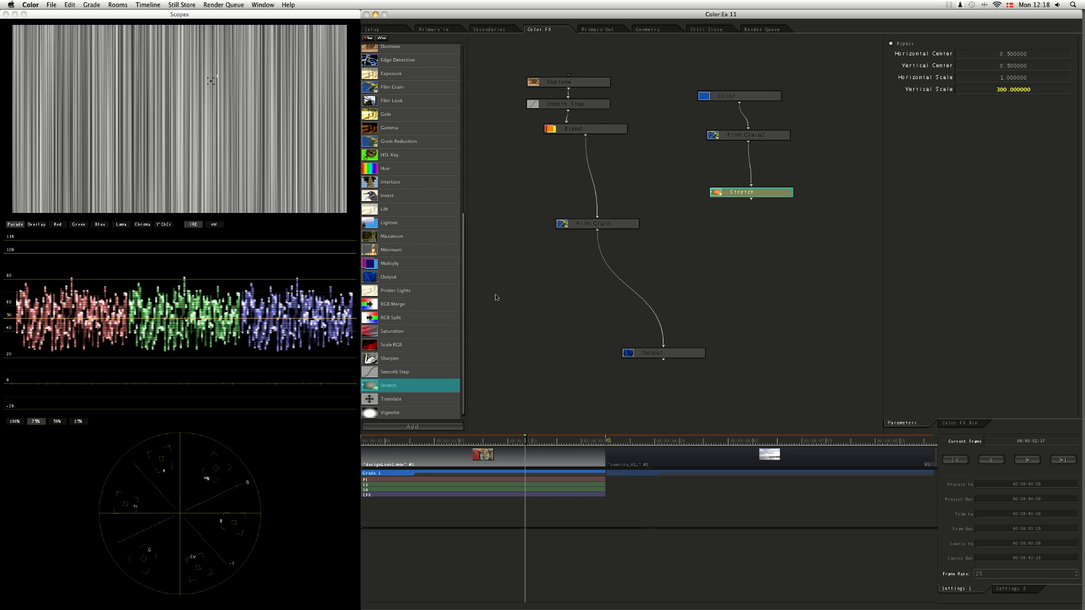
Step: Lower the Color node's brightness below black while viewing the Stretch node's result, and nudge the Stretch node slightly down
{"action": "left_click", "coordinate": [743, 98]}
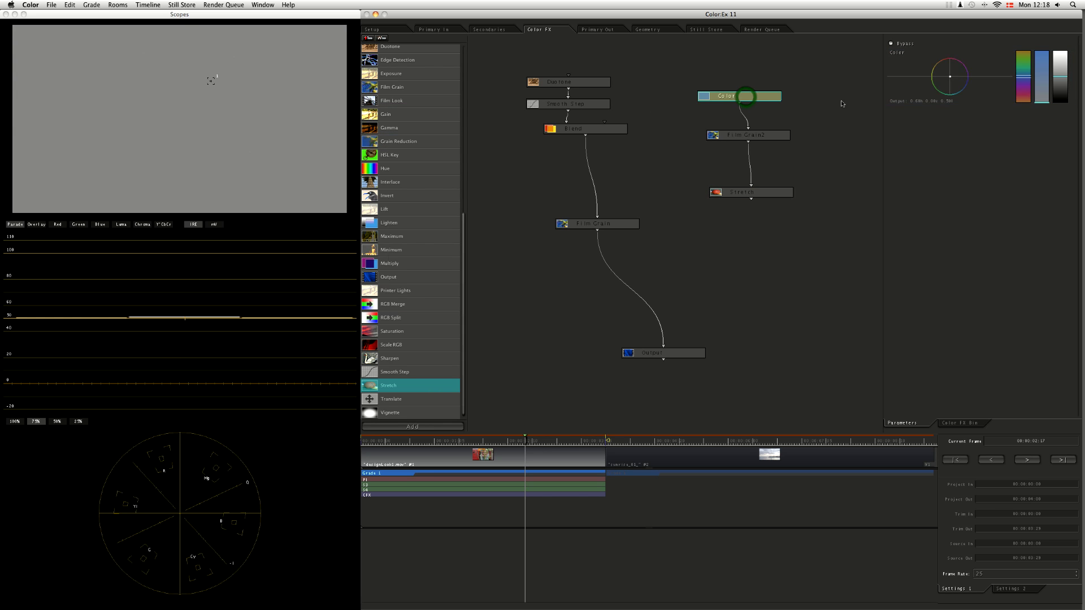
{"action": "double_click", "coordinate": [759, 192]}
{"action": "left_click", "coordinate": [765, 96]}
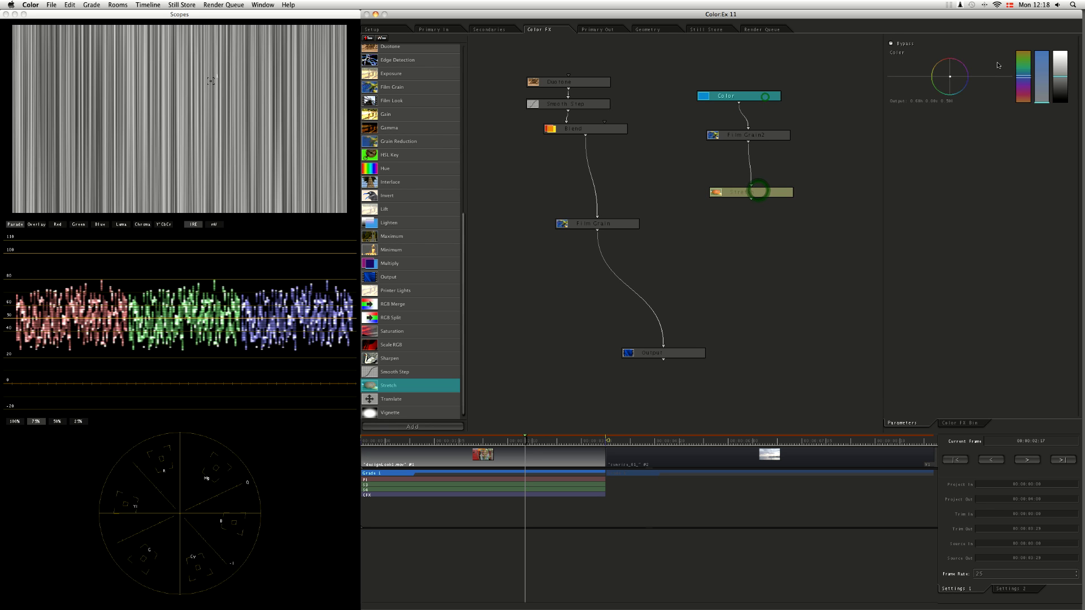
{"action": "left_click_drag", "start_coordinate": [1057, 61], "coordinate": [991, 442]}
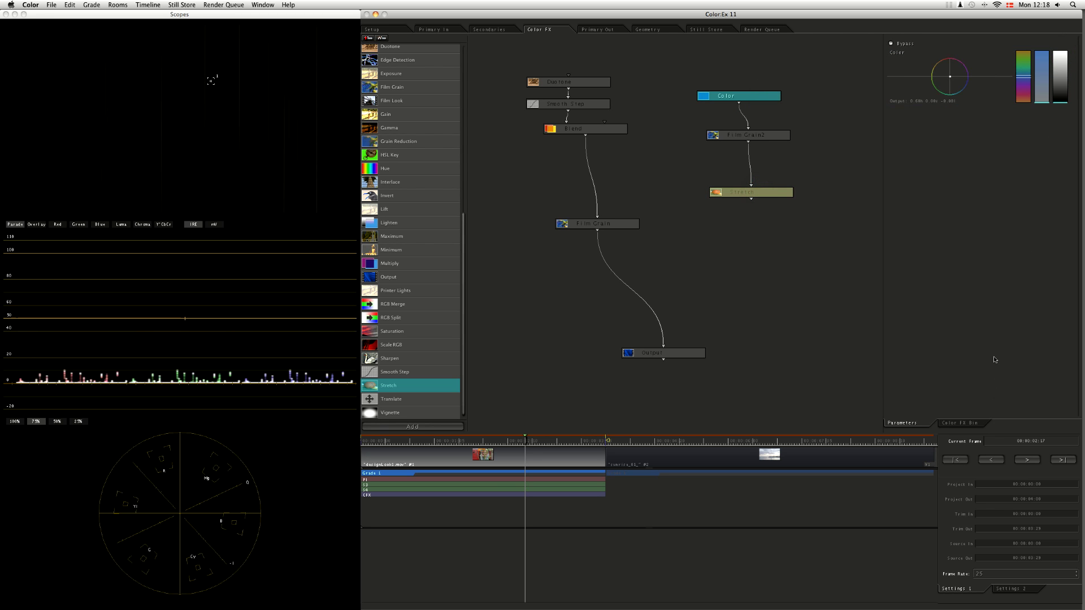
{"action": "left_click_drag", "start_coordinate": [770, 188], "coordinate": [765, 194]}
{"action": "left_click", "coordinate": [783, 232]}
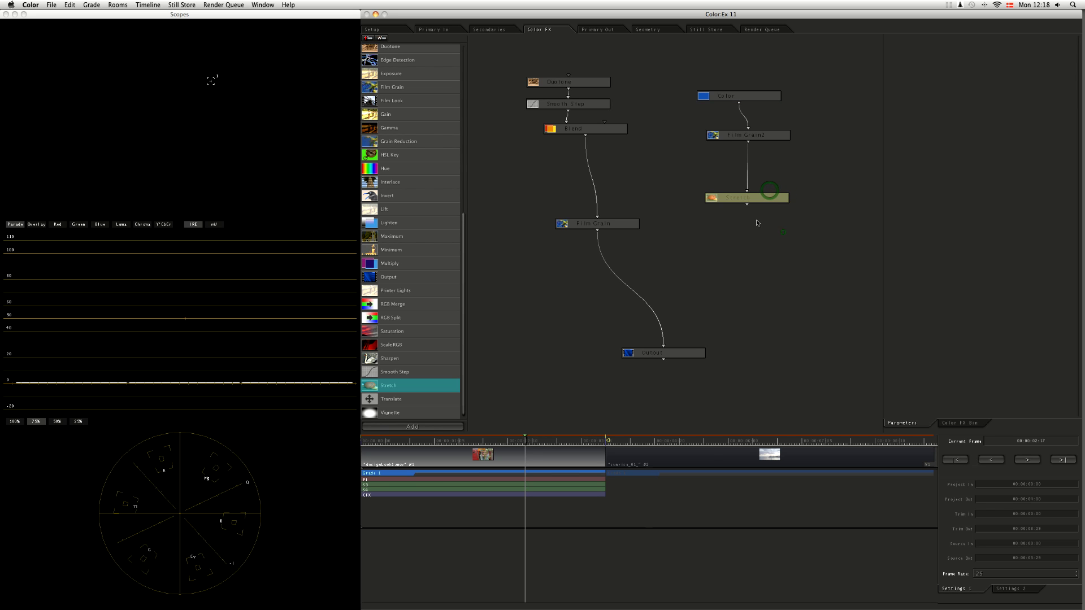
Step: Check the Internal Pixel Format in the Setup room's user preferences and return to the Color FX room
{"action": "left_click", "coordinate": [381, 27]}
{"action": "left_click", "coordinate": [875, 423]}
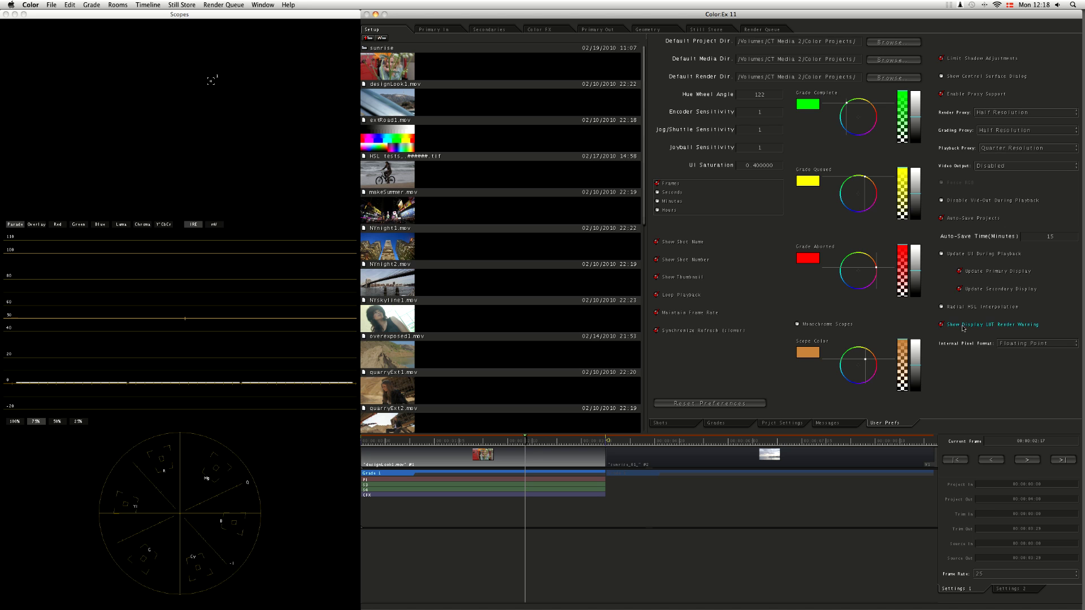
{"action": "left_click", "coordinate": [541, 33]}
Step: Reposition the Stretch node below the second Film Grain node and play the clip to preview the streaks
{"action": "left_click_drag", "start_coordinate": [754, 195], "coordinate": [748, 216]}
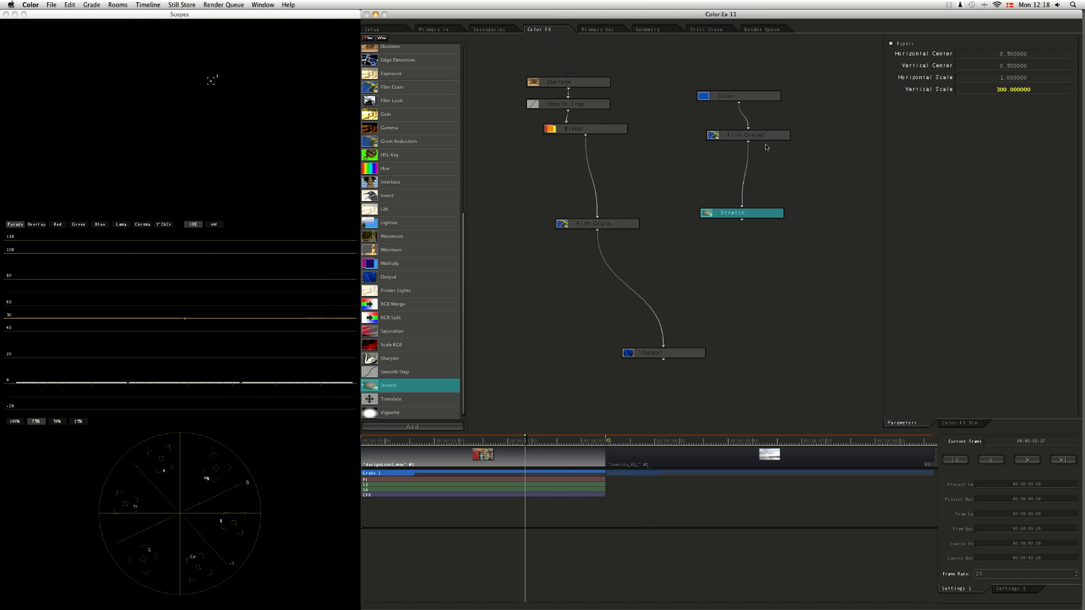
{"action": "left_click", "coordinate": [743, 203]}
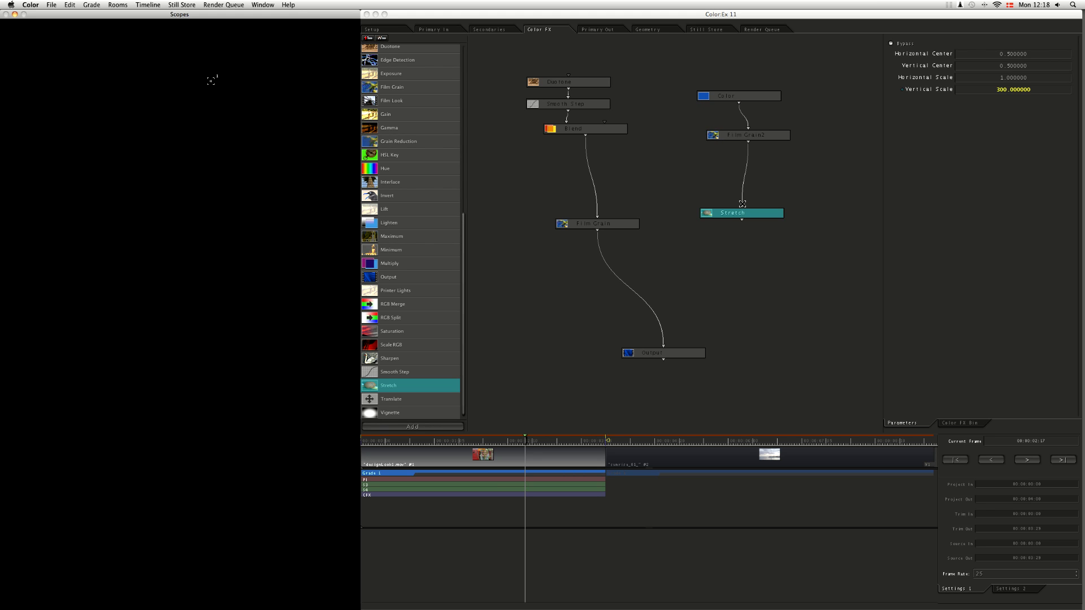
{"action": "key", "text": "space"}
{"action": "left_click_drag", "start_coordinate": [754, 209], "coordinate": [760, 198]}
Step: Make room in the node tree, insert an Add node between Blend and the first Film Grain, and connect Stretch to its second input
{"action": "left_click_drag", "start_coordinate": [585, 225], "coordinate": [596, 346]}
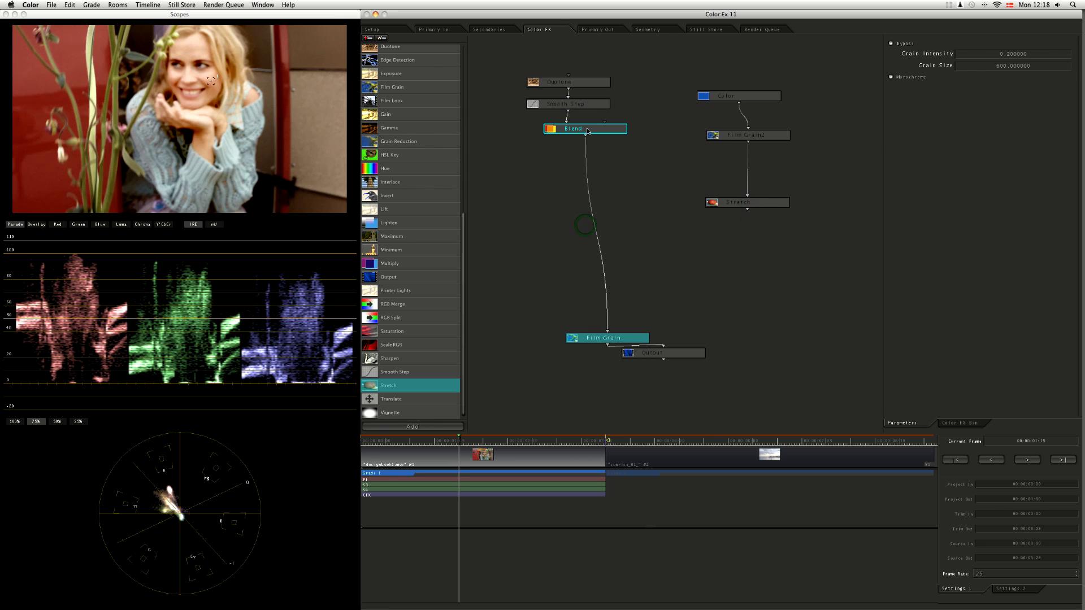
{"action": "left_click_drag", "start_coordinate": [733, 198], "coordinate": [733, 156]}
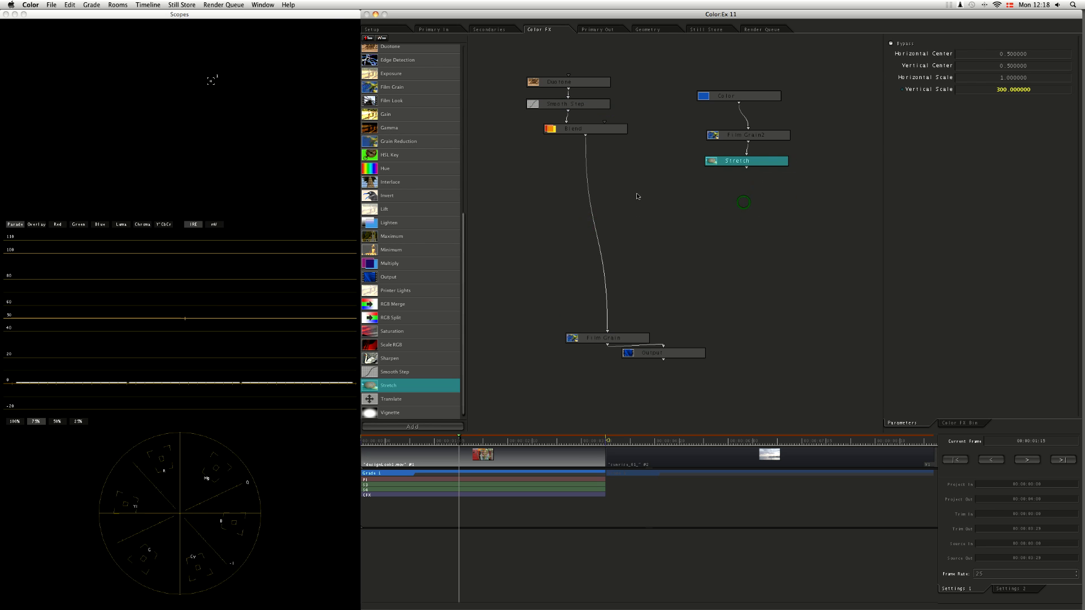
{"action": "scroll", "coordinate": [429, 235], "scroll_direction": "up", "scroll_amount": 5}
{"action": "left_click_drag", "start_coordinate": [384, 50], "coordinate": [612, 236]}
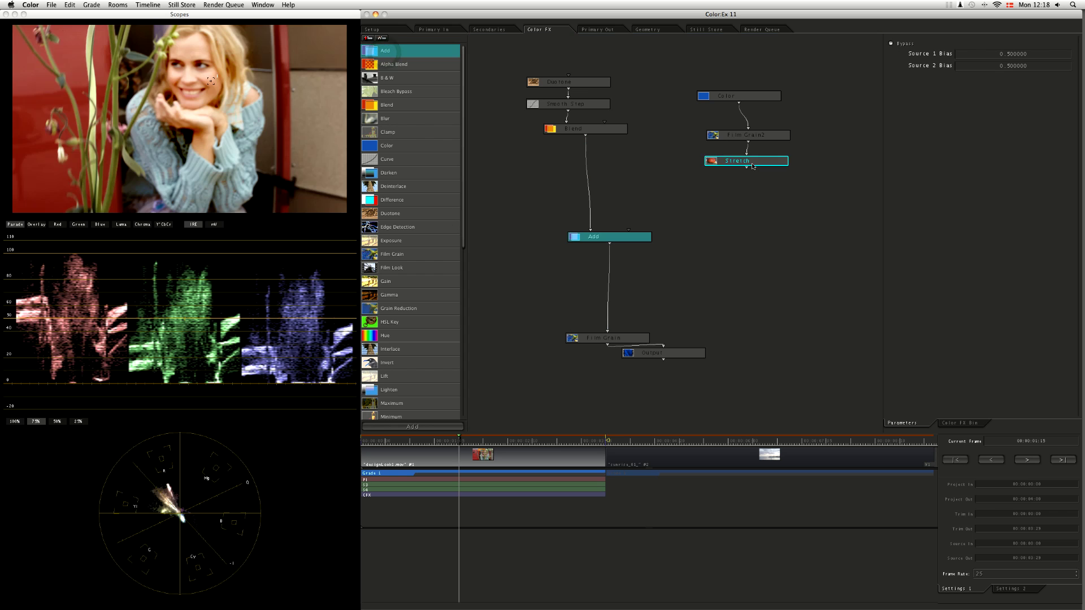
{"action": "left_click_drag", "start_coordinate": [746, 169], "coordinate": [629, 230]}
{"action": "left_click_drag", "start_coordinate": [627, 236], "coordinate": [683, 219]}
Step: Set the Add node's Source 1 Bias and Source 2 Bias to 1 and play the clip to preview the composite
{"action": "left_click", "coordinate": [1057, 54]}
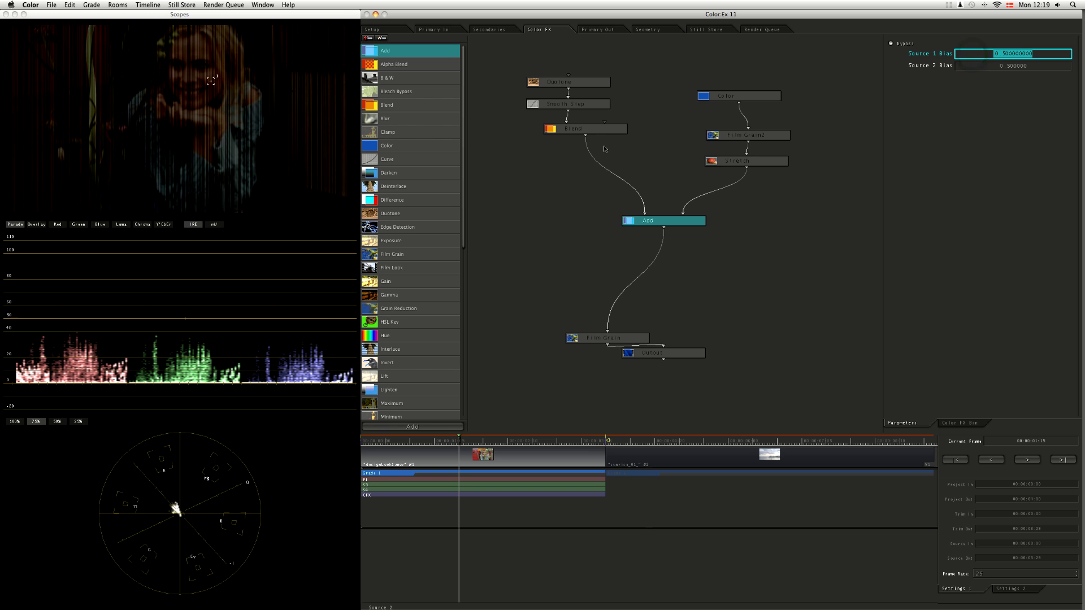
{"action": "type", "text": "1"}
{"action": "key", "text": "Tab"}
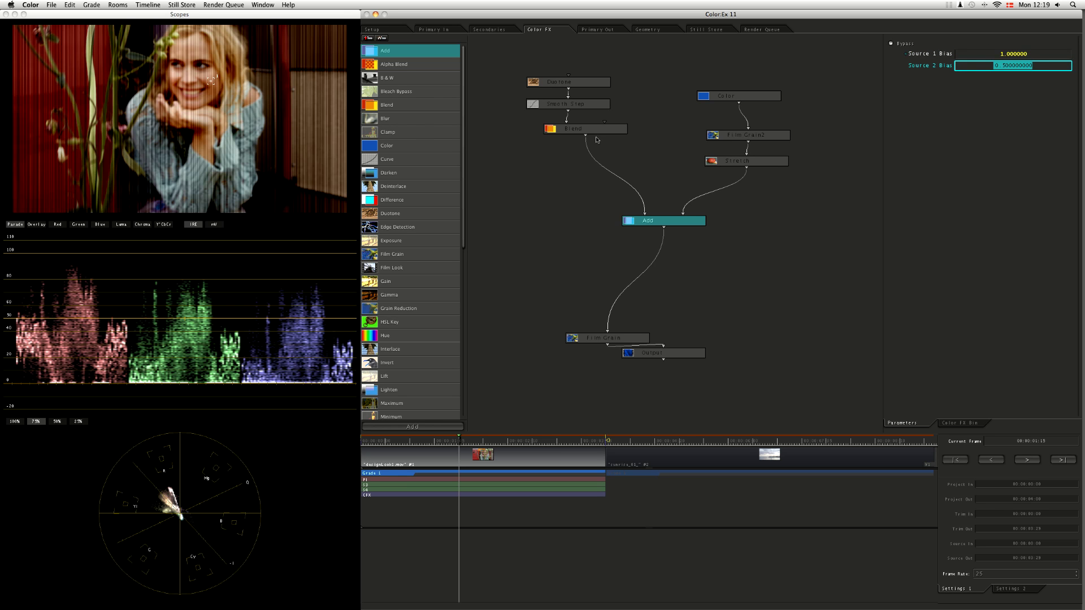
{"action": "type", "text": "1"}
{"action": "key", "text": "Return"}
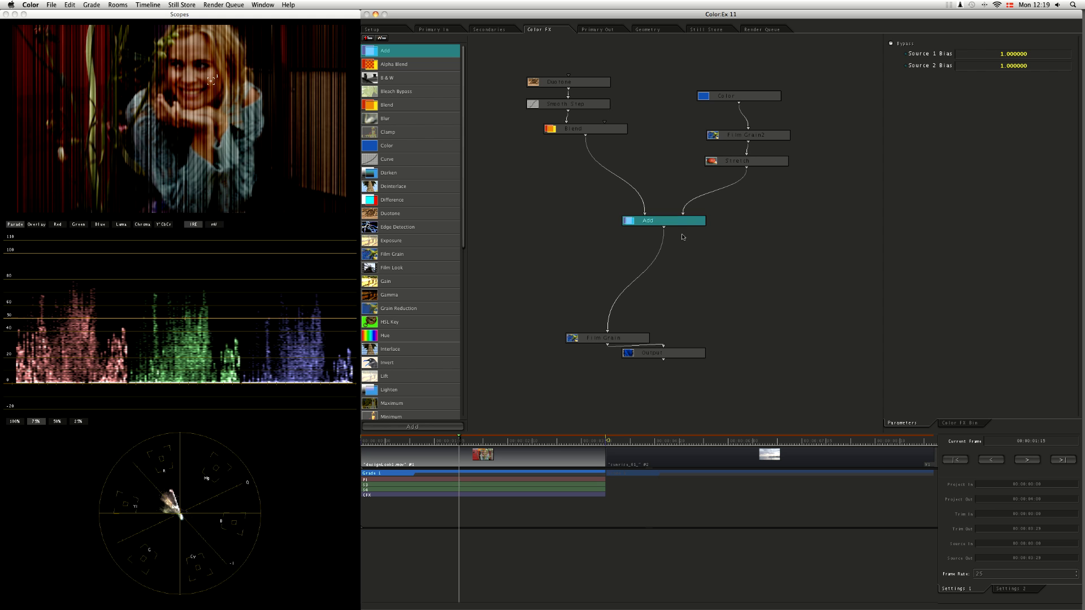
{"action": "left_click_drag", "start_coordinate": [682, 222], "coordinate": [680, 228]}
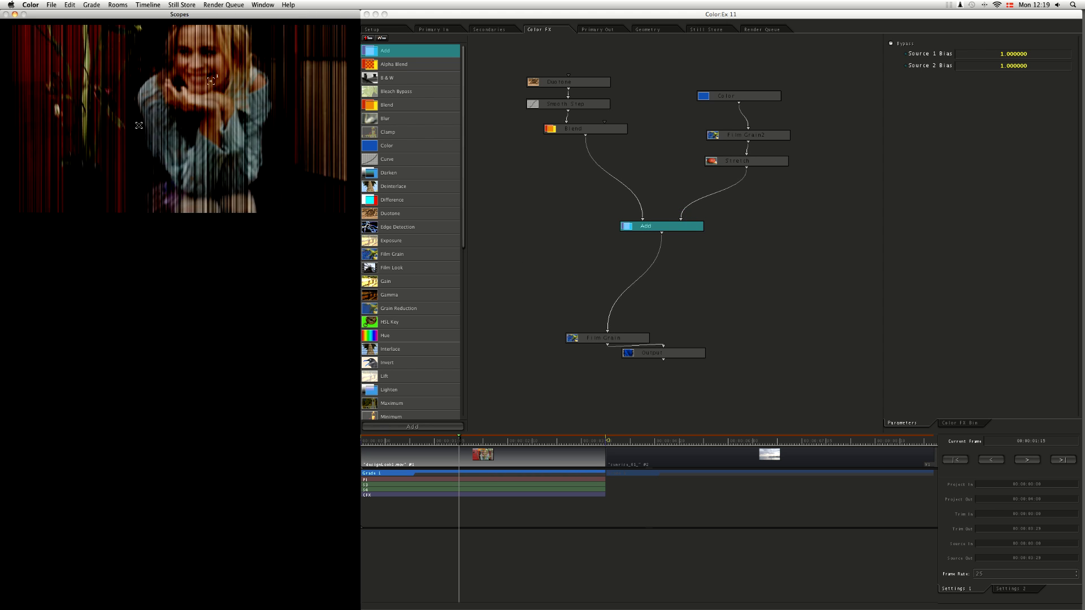
{"action": "left_click", "coordinate": [531, 218]}
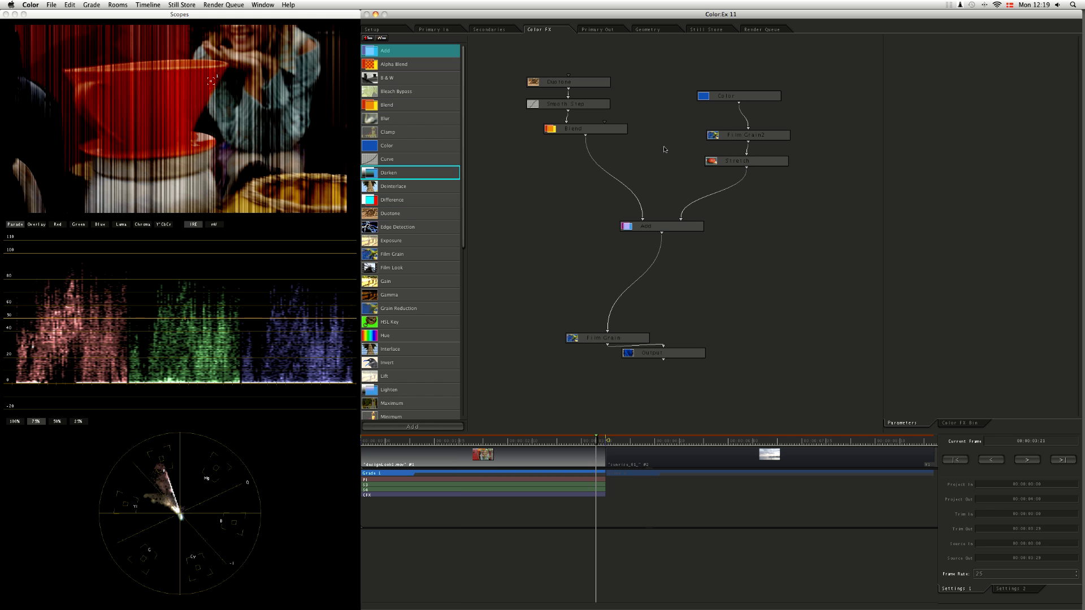
Step: Set the Internal Pixel Format in the user preferences to 16 Bit and reopen the list of formats
{"action": "left_click", "coordinate": [386, 31]}
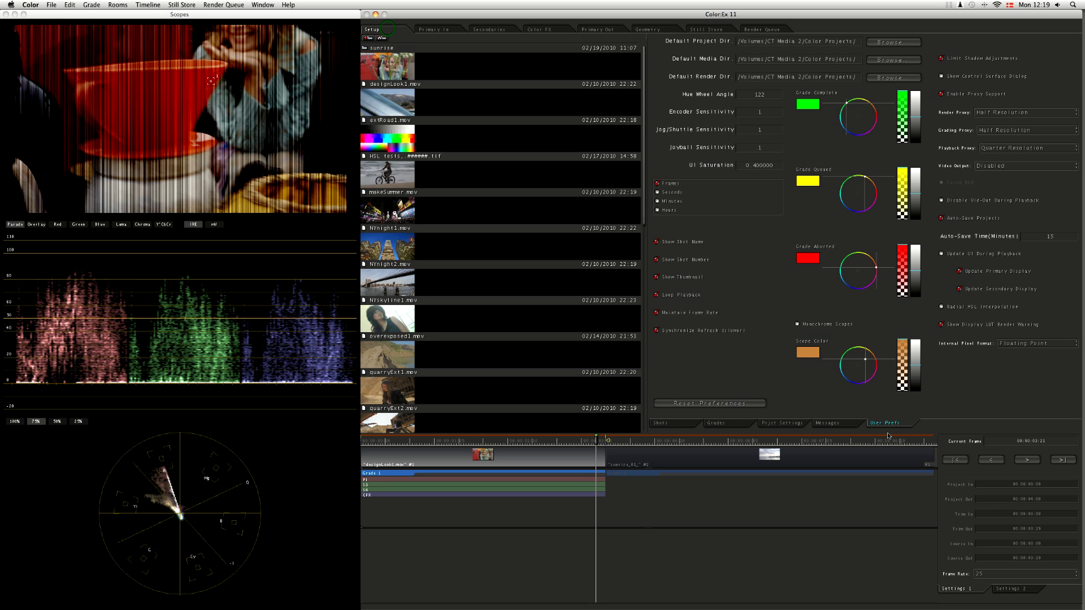
{"action": "left_click", "coordinate": [1004, 347]}
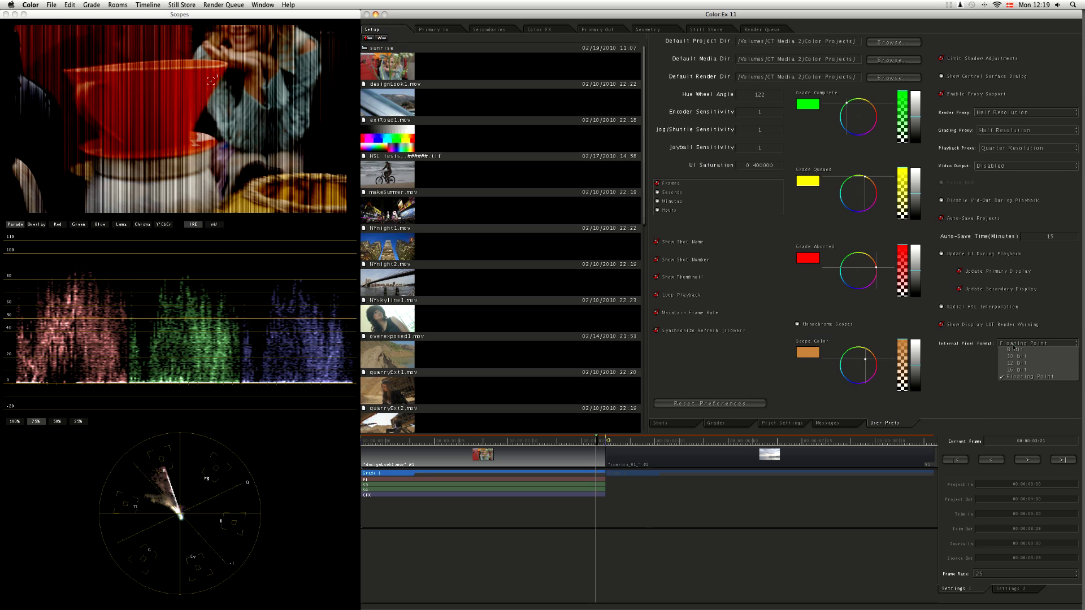
{"action": "left_click", "coordinate": [1012, 379]}
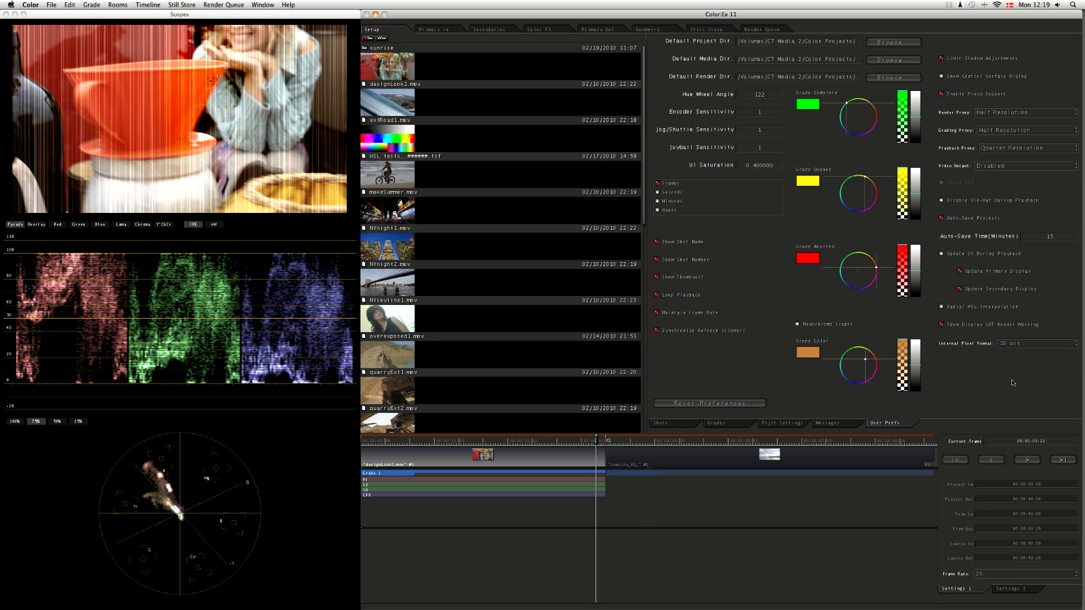
{"action": "left_click", "coordinate": [1013, 344]}
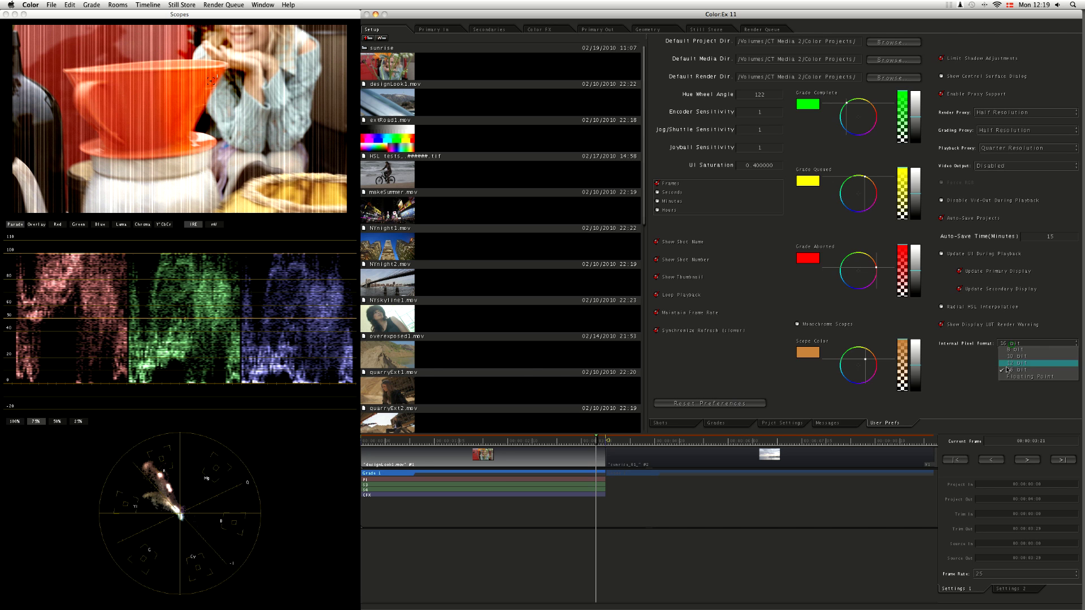